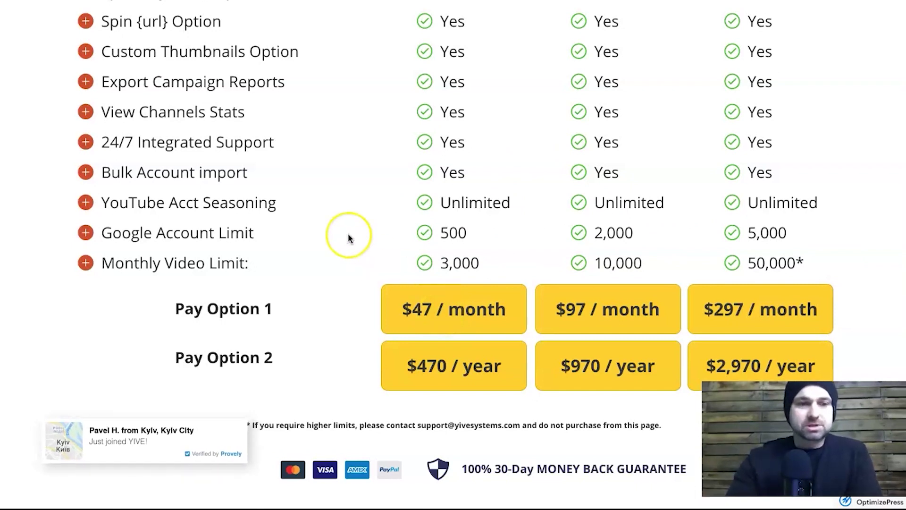
scroll(348, 233, "up", 20)
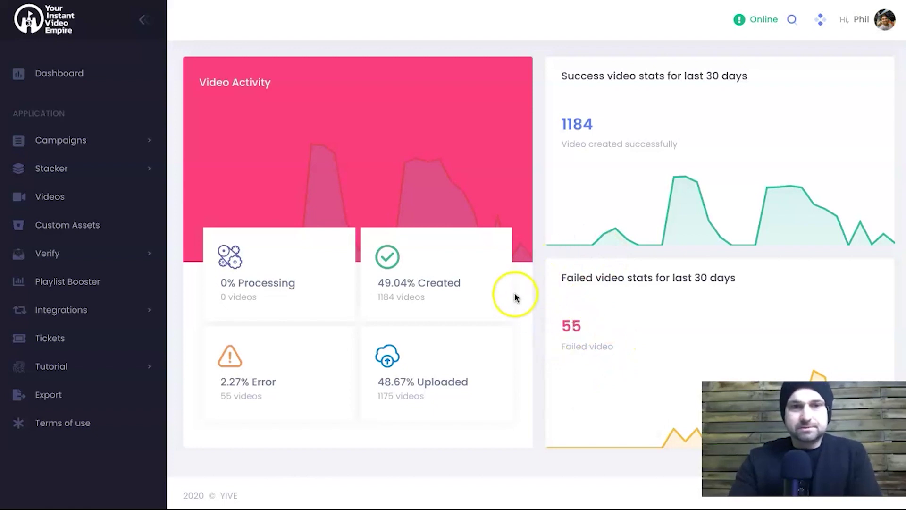
Step: Open the Stacker's list of YouTube groups and check the status of each group
mouse_move(555, 208)
mouse_move(182, 216)
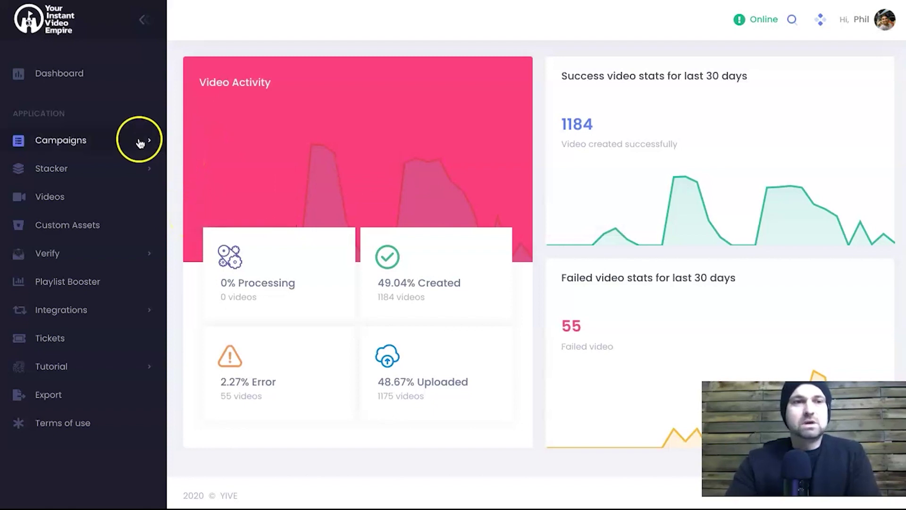
left_click(117, 168)
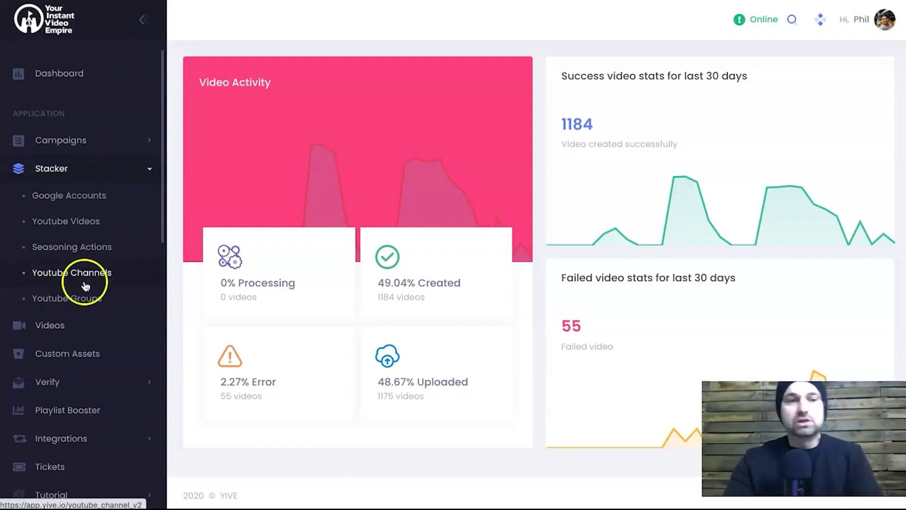
left_click(76, 298)
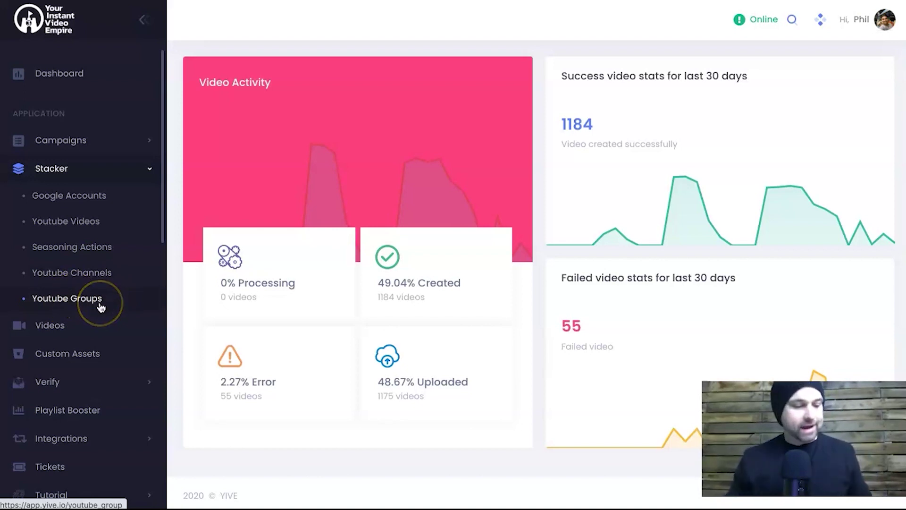
left_click(128, 296)
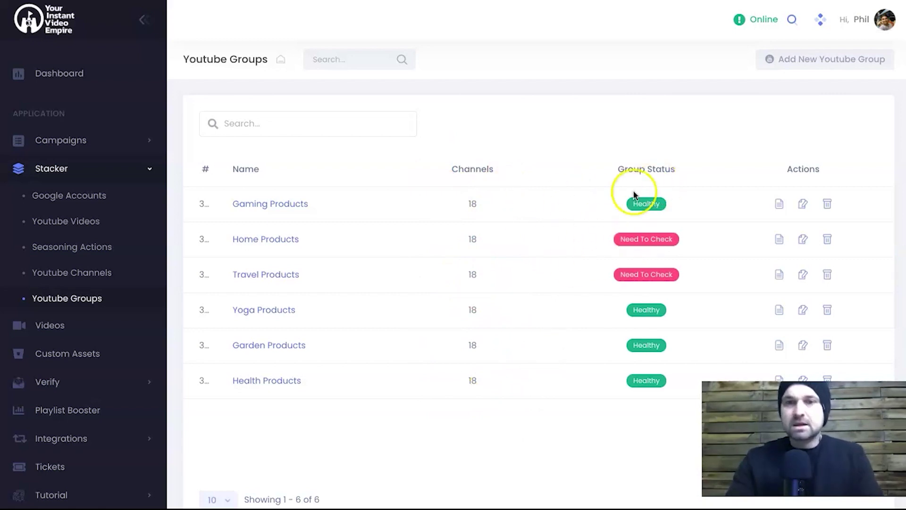
left_click_drag(632, 204, 659, 204)
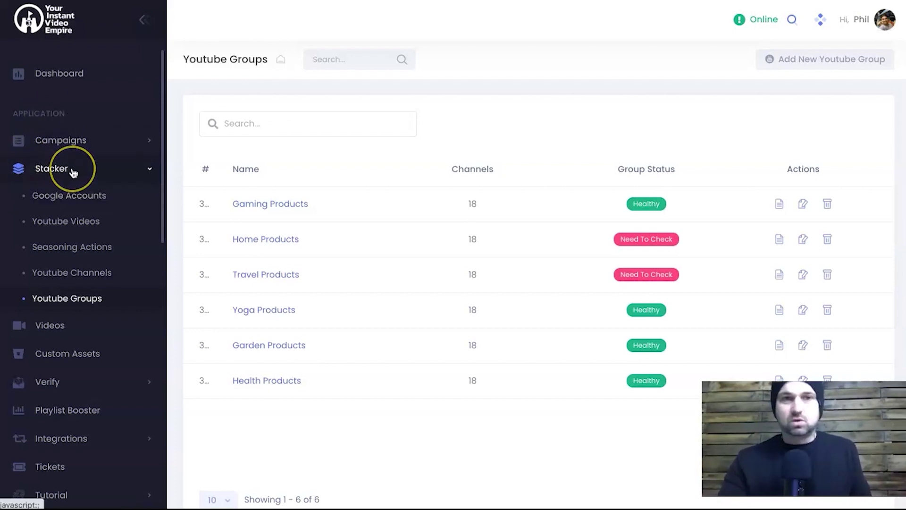
Step: Start a new campaign and choose Amazon as the campaign type
left_click(83, 146)
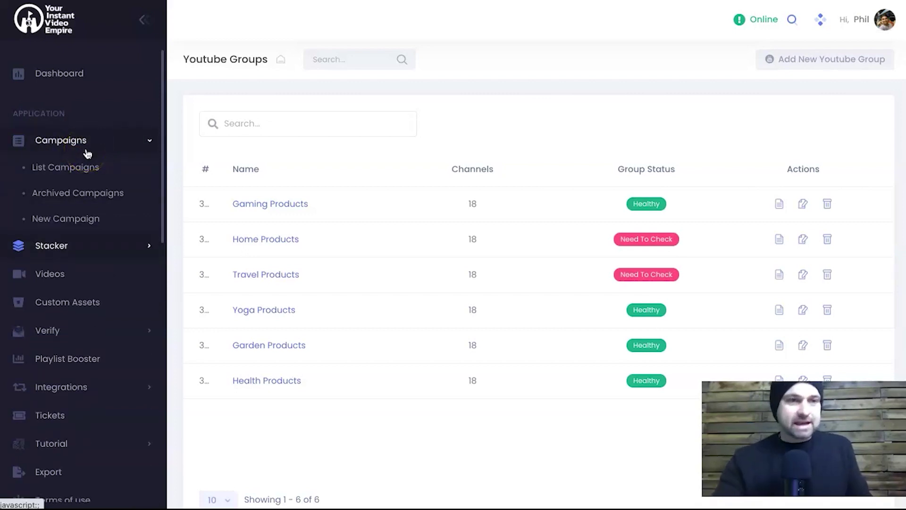
left_click(87, 221)
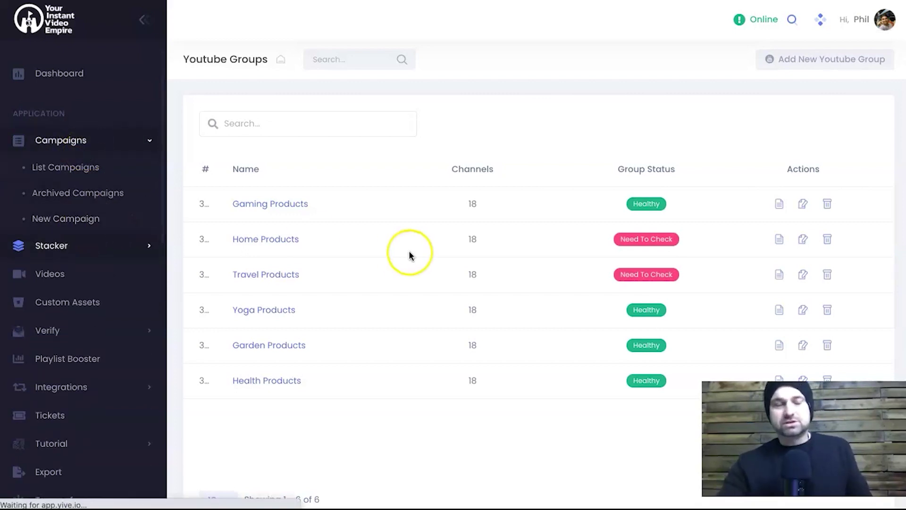
left_click(449, 226)
scroll(473, 222, "down", 1)
scroll(473, 222, "down", 3)
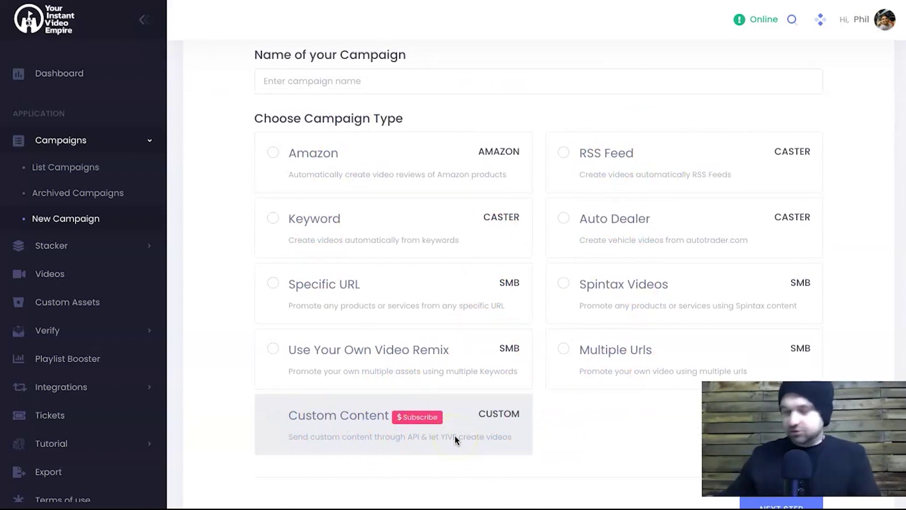
left_click(436, 446)
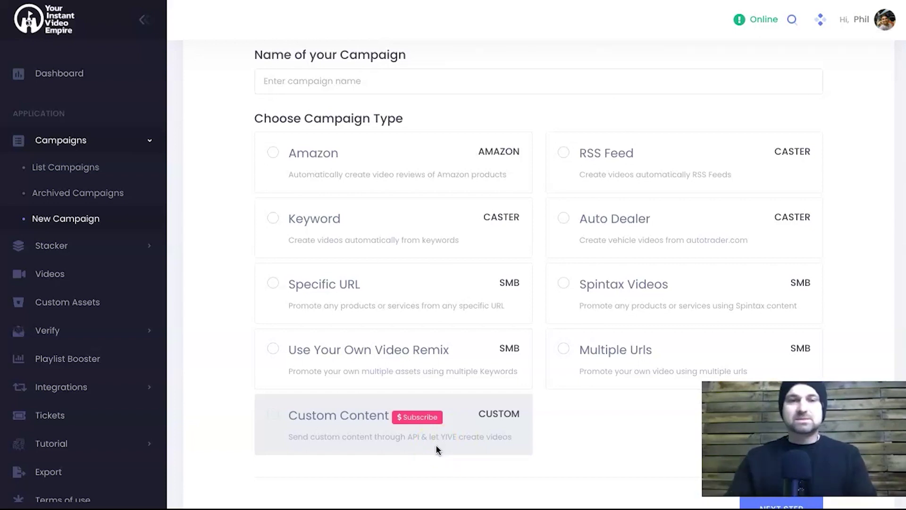
left_click(372, 401)
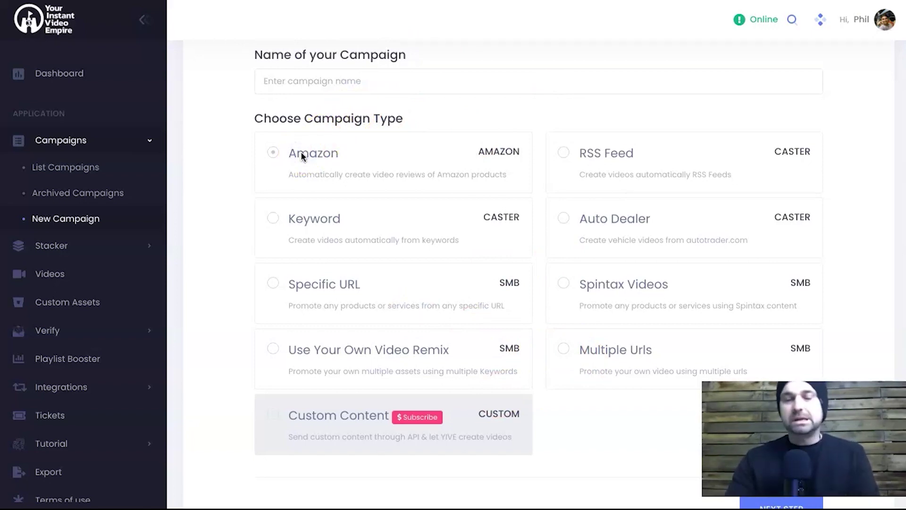
Step: Name the campaign Microphones and continue to its product selection
left_click(318, 89)
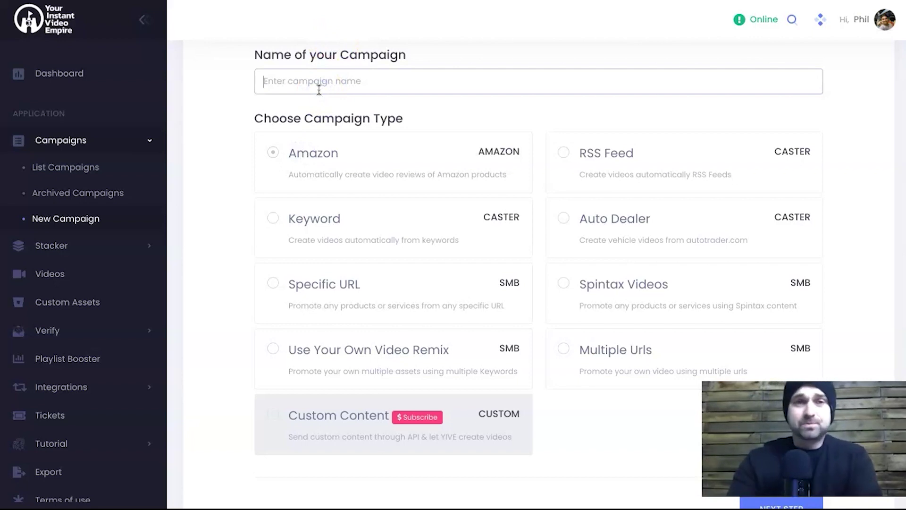
type("Microphones")
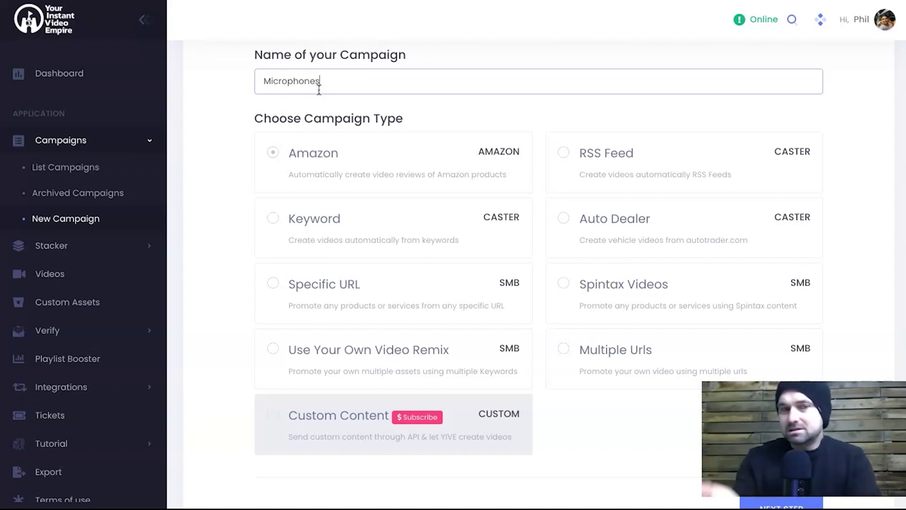
scroll(552, 182, "down", 3)
scroll(552, 182, "up", 6)
scroll(552, 182, "down", 6)
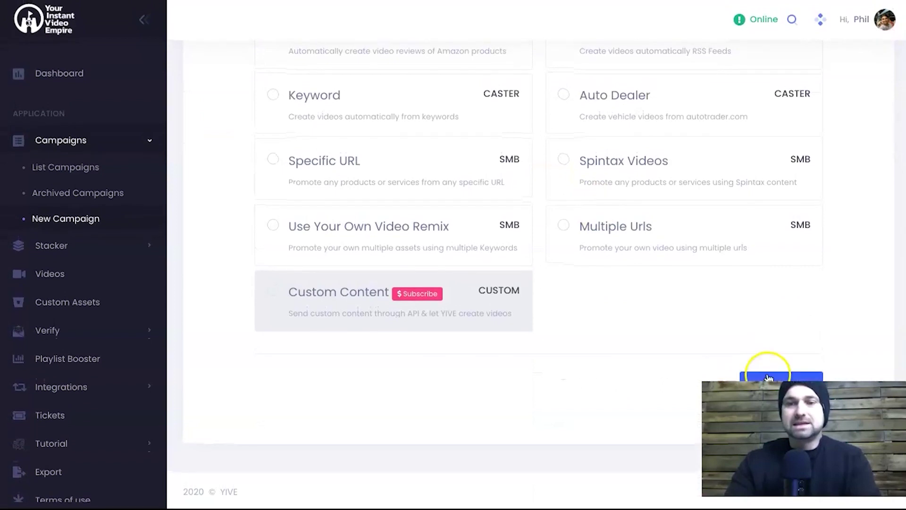
scroll(768, 377, "up", 10)
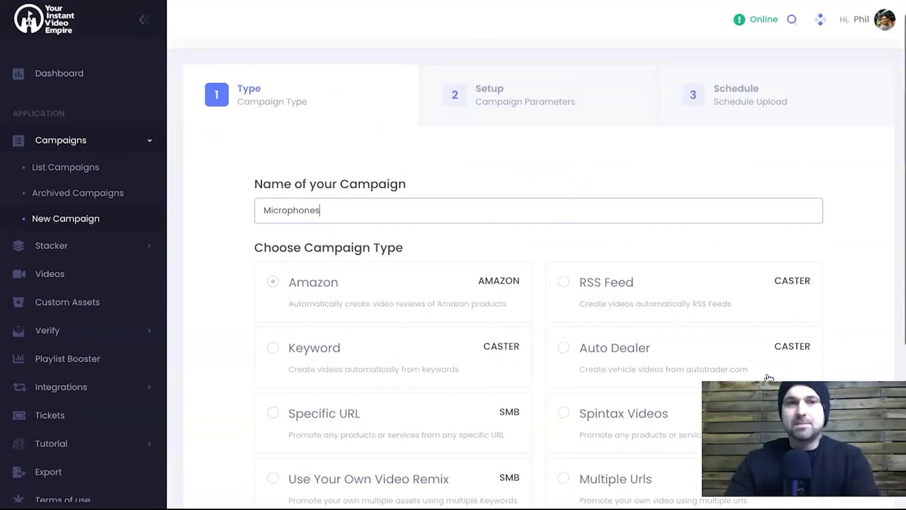
scroll(561, 233, "down", 10)
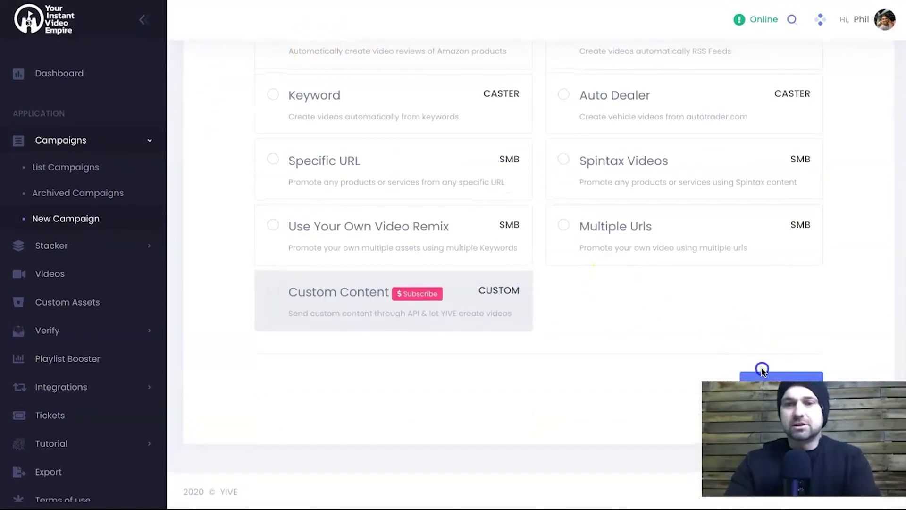
left_click(762, 374)
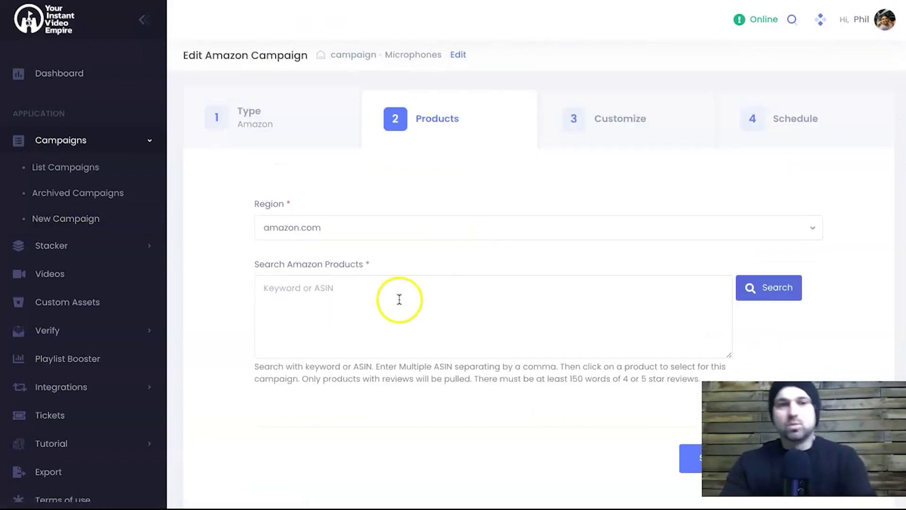
Step: Search the amazon.com region for products using the keywords "blue yeti, shure microphones, rode microphones,"
left_click(399, 299)
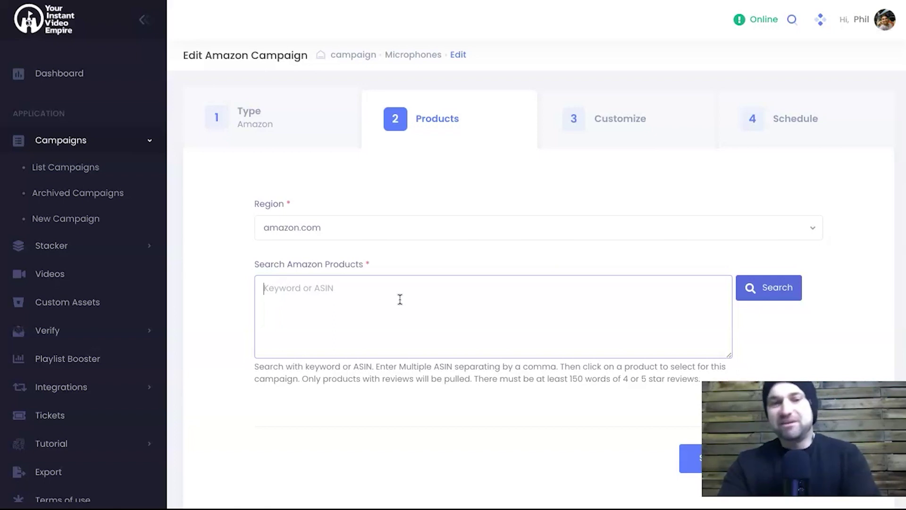
type("blue yeti, shure microphones, rode microphones,")
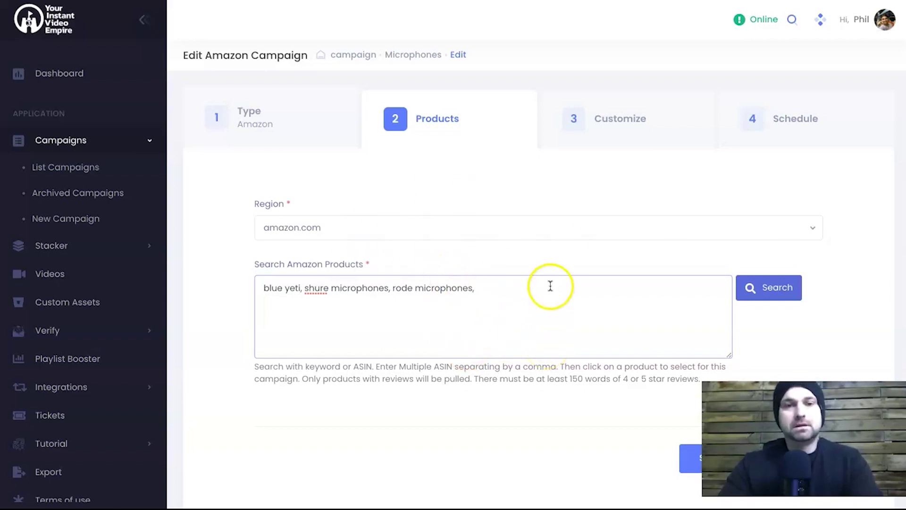
left_click(780, 297)
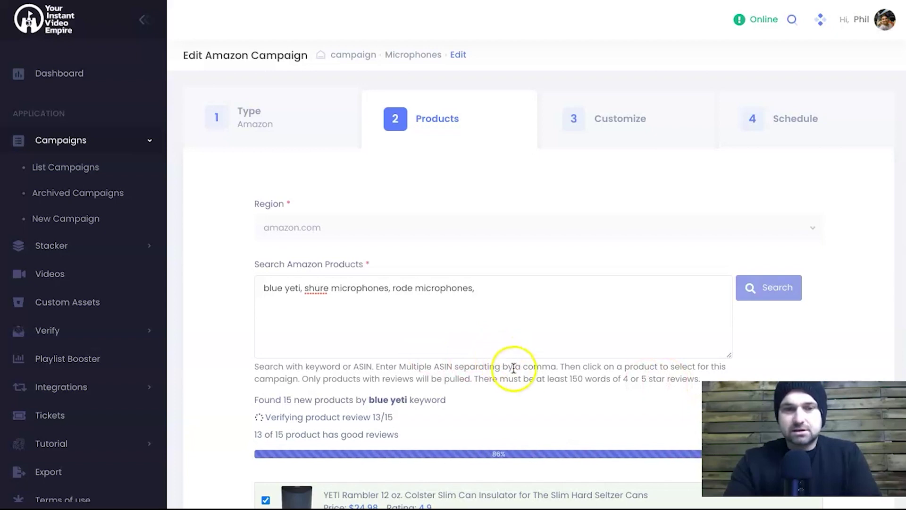
Step: Examine the products found for the blue yeti keyword to see whether they match the microphone topic
scroll(521, 380, "down", 7)
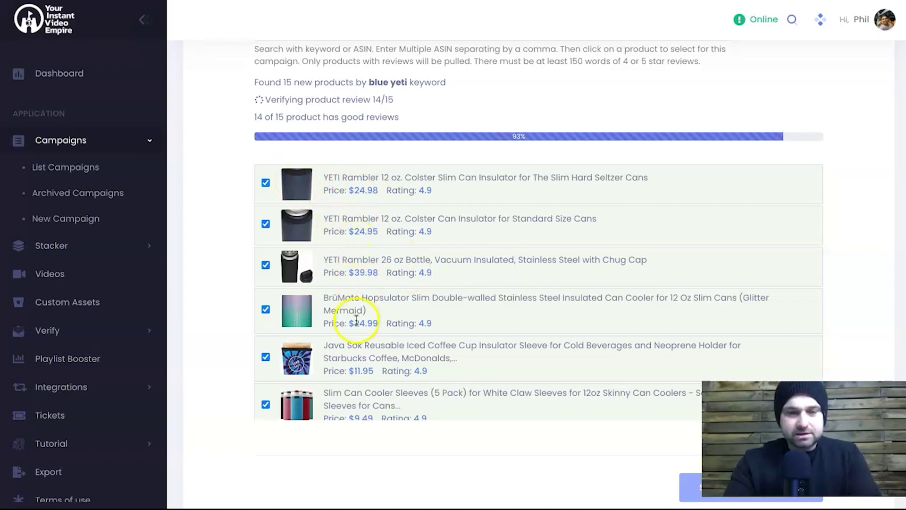
scroll(338, 369, "down", 7)
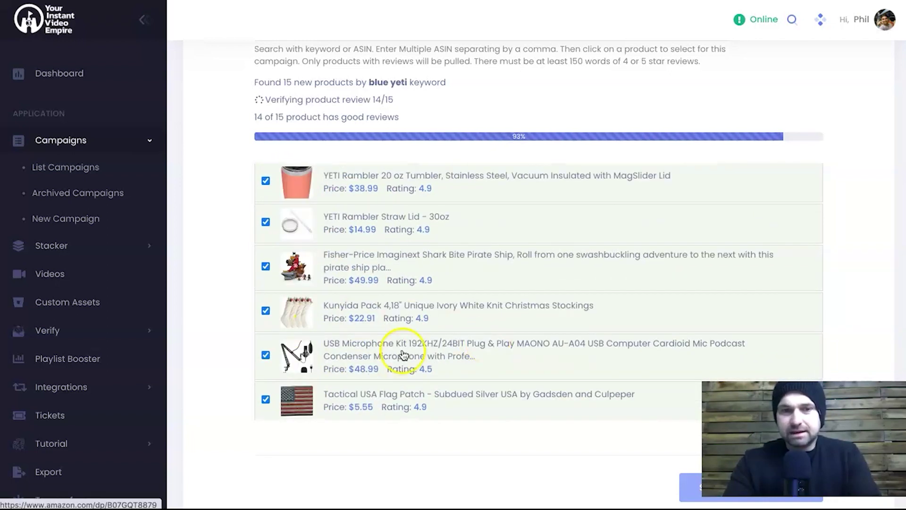
scroll(373, 321, "up", 7)
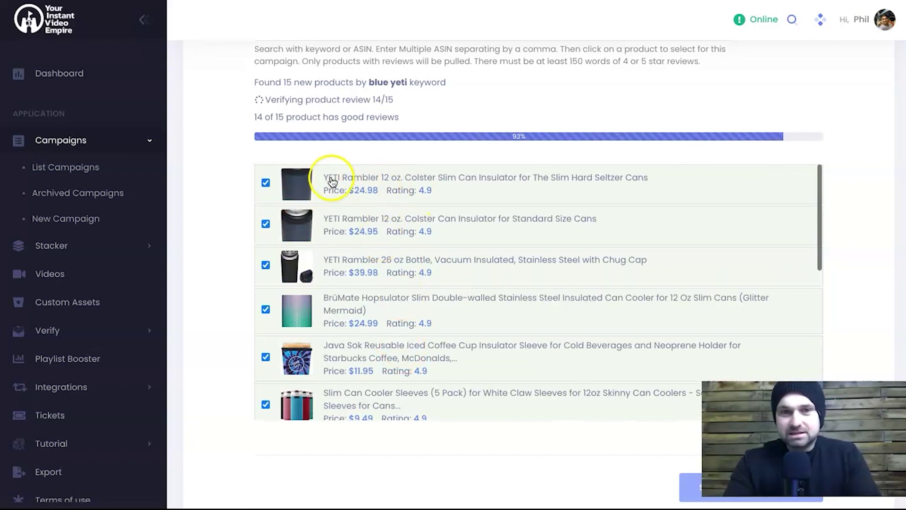
scroll(319, 182, "up", 3)
scroll(310, 338, "up", 3)
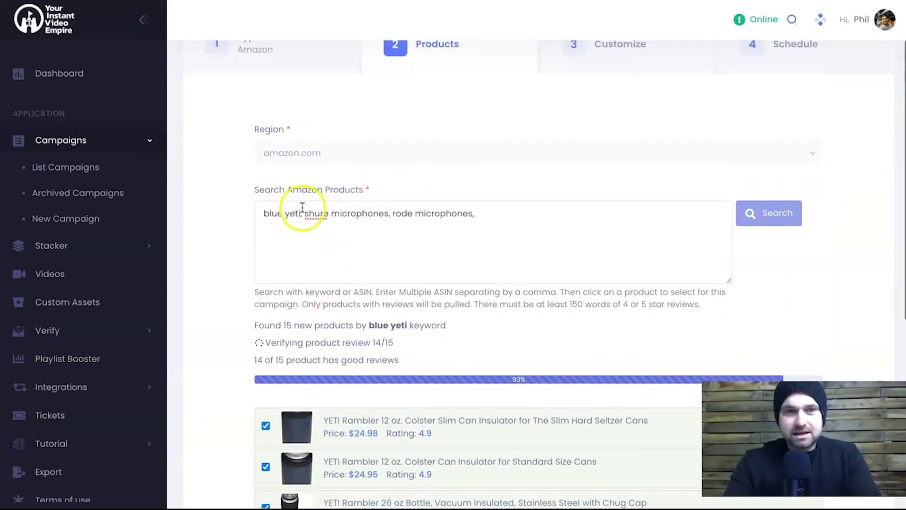
scroll(357, 249, "down", 8)
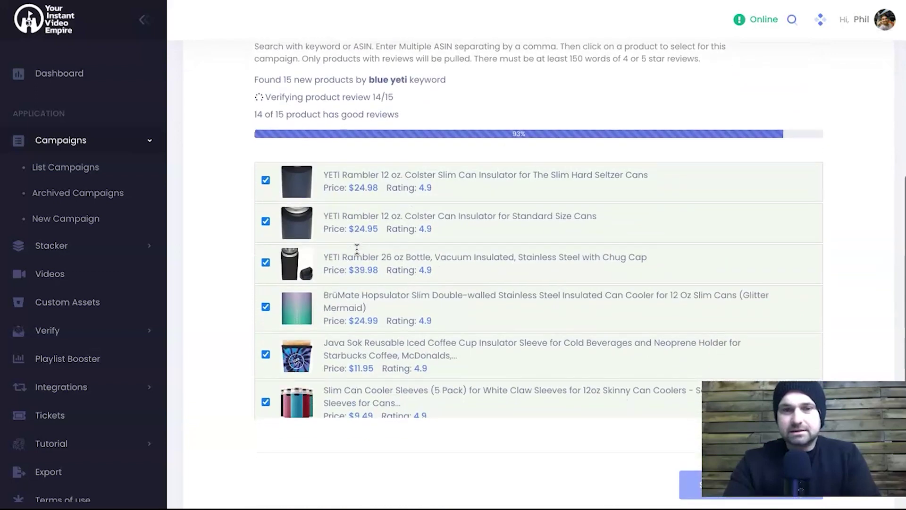
scroll(356, 249, "up", 8)
scroll(356, 242, "down", 4)
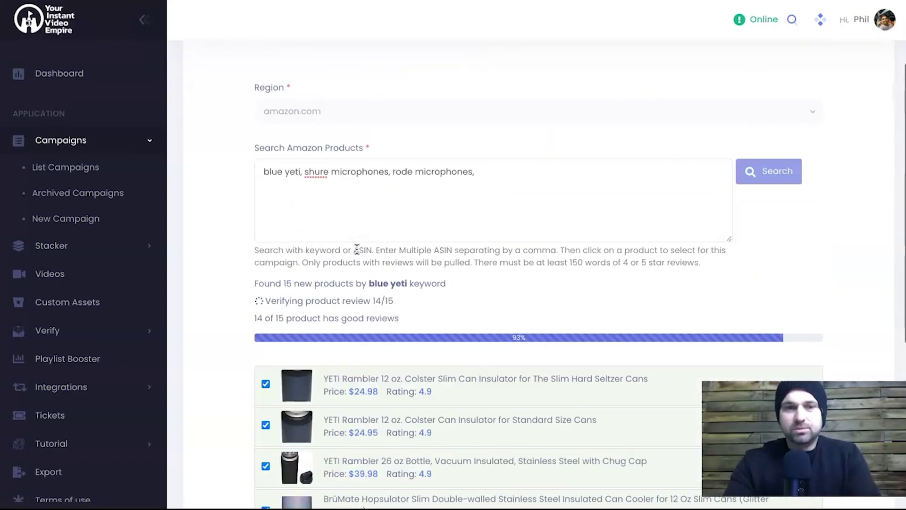
Step: Add "blue yeti microphones," to the end of the Amazon product search keywords
left_click(453, 89)
type("blue yeti")
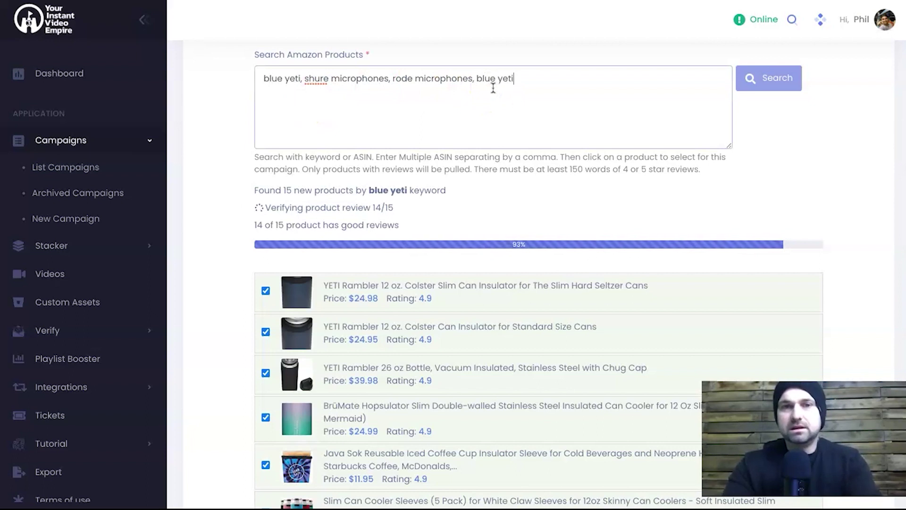
type(" microphones,")
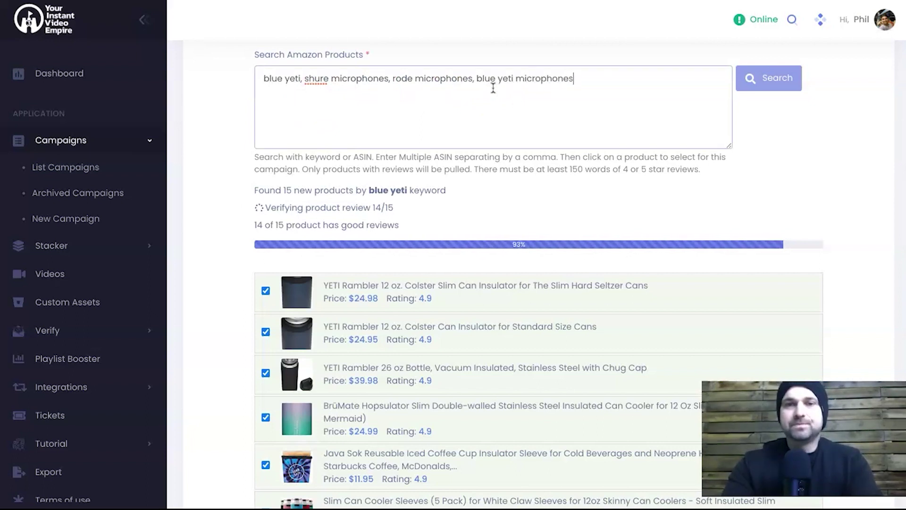
left_click(709, 190)
left_click(746, 185)
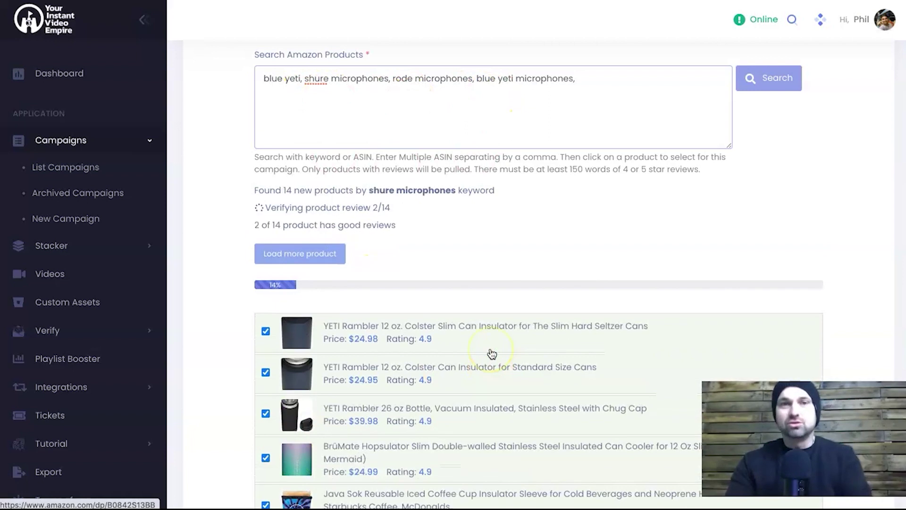
Step: Examine the selected products in the results for the shure microphones and rode microphones keywords
scroll(490, 353, "down", 2)
scroll(396, 384, "down", 4)
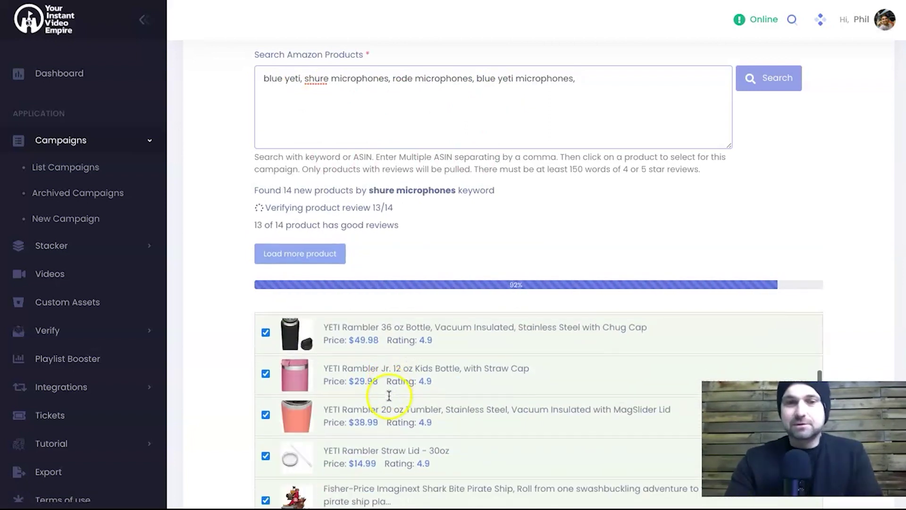
scroll(873, 334, "down", 1)
scroll(873, 336, "down", 1)
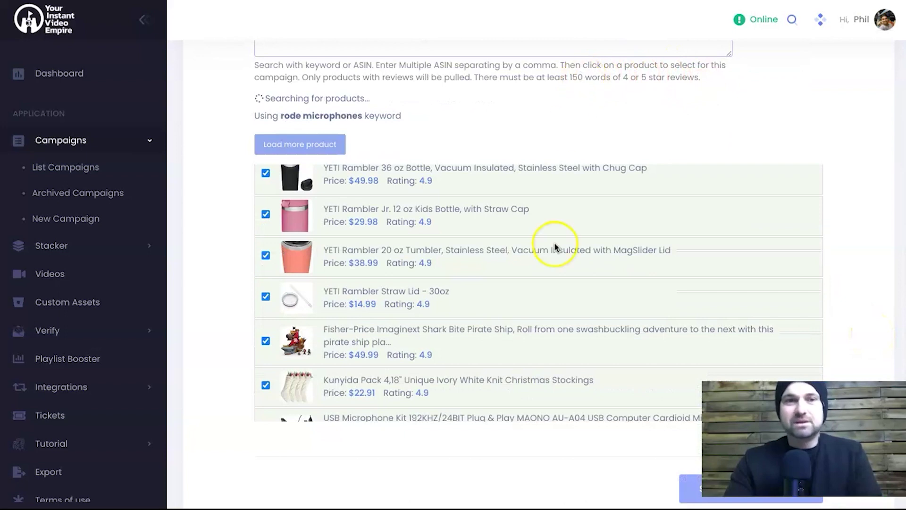
scroll(555, 246, "down", 4)
scroll(553, 242, "down", 12)
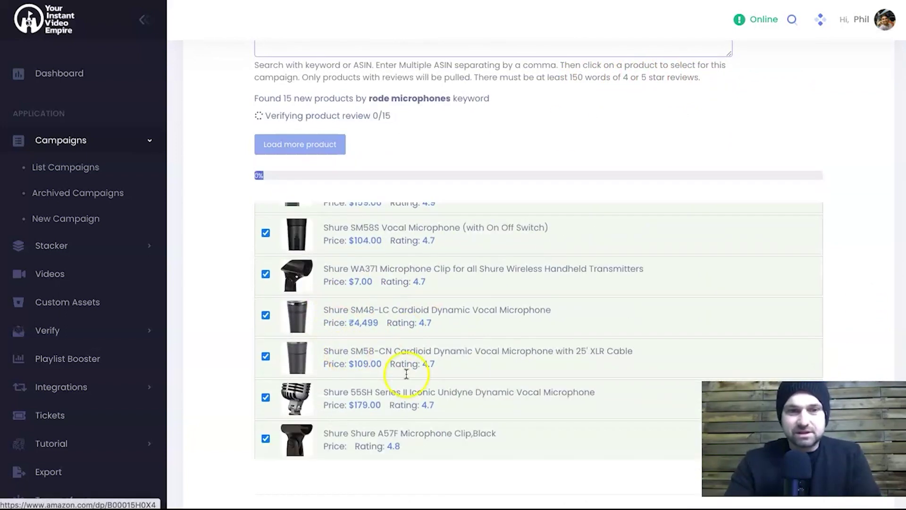
scroll(404, 373, "down", 1)
scroll(296, 325, "down", 8)
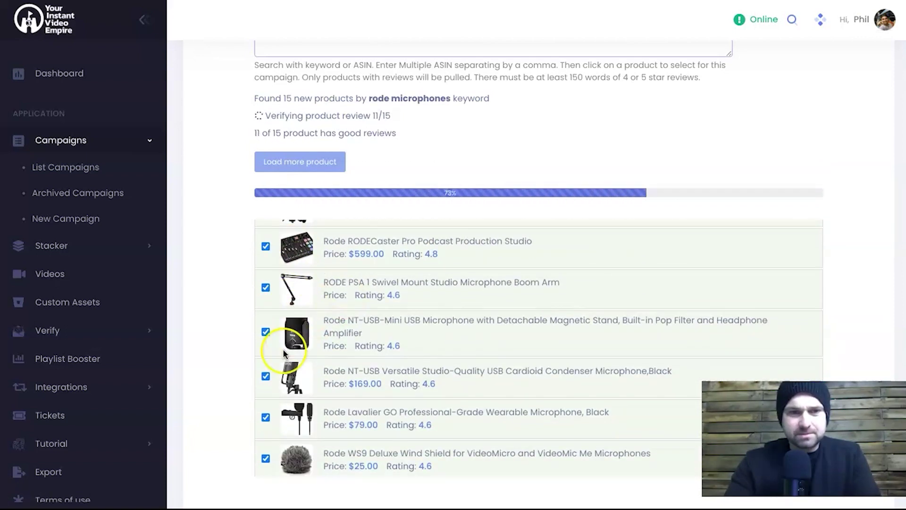
scroll(307, 370, "down", 1)
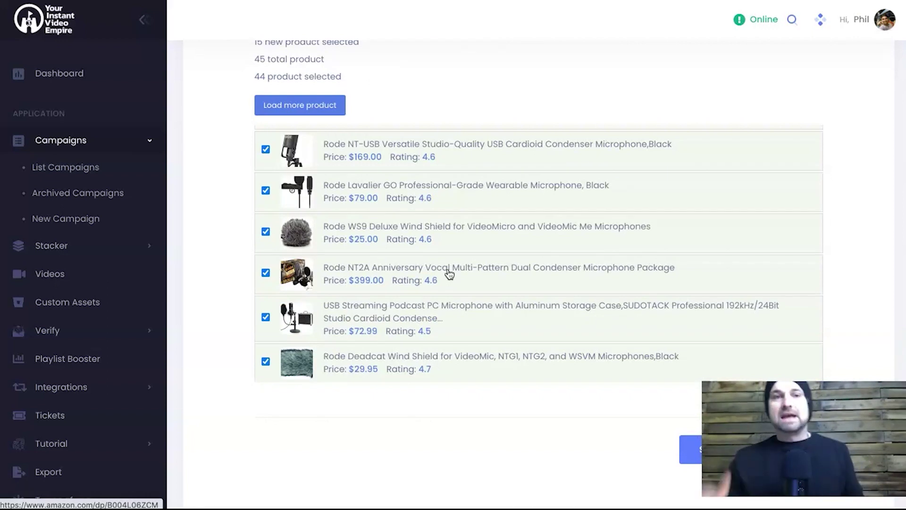
scroll(390, 169, "up", 5)
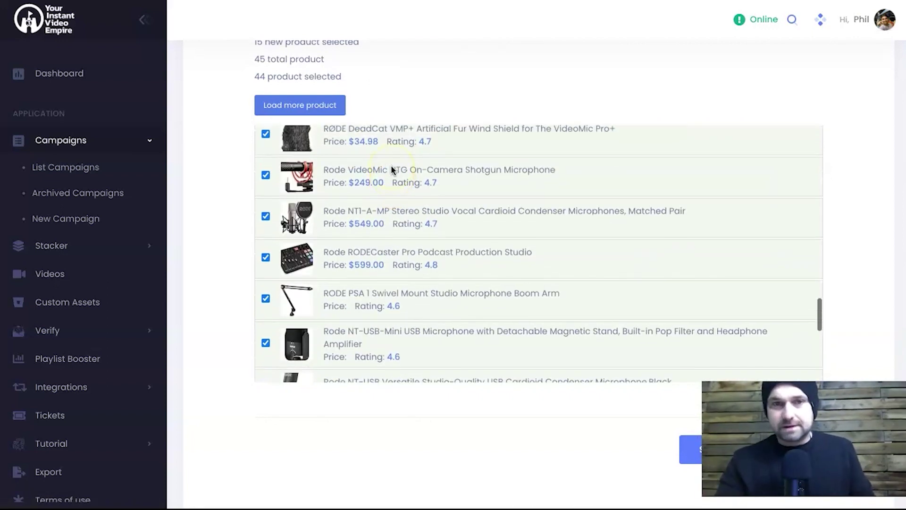
Step: Load more products twice for the campaign's microphone keywords
scroll(391, 166, "down", 5)
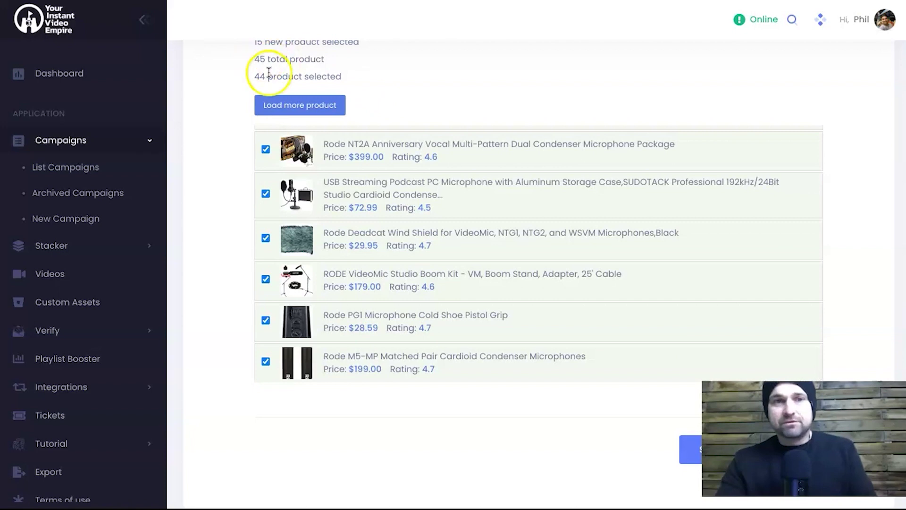
scroll(283, 71, "up", 2)
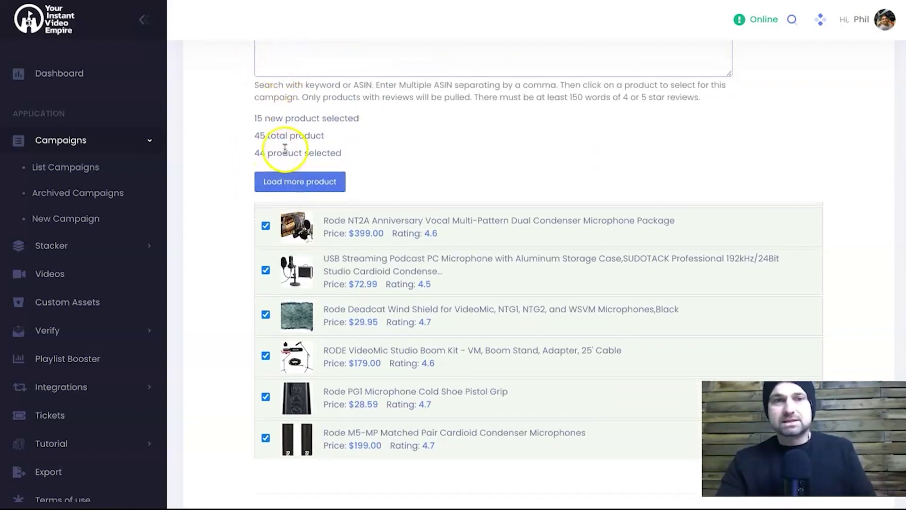
left_click(319, 186)
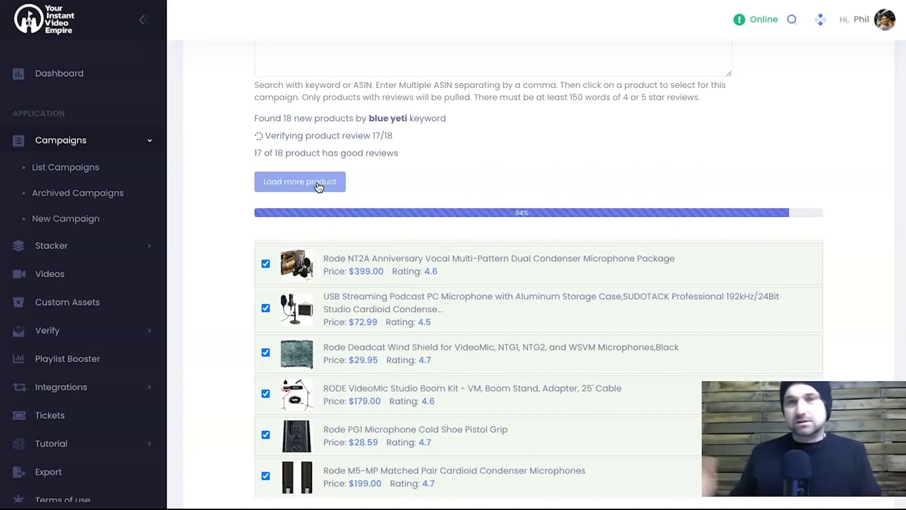
left_click(319, 184)
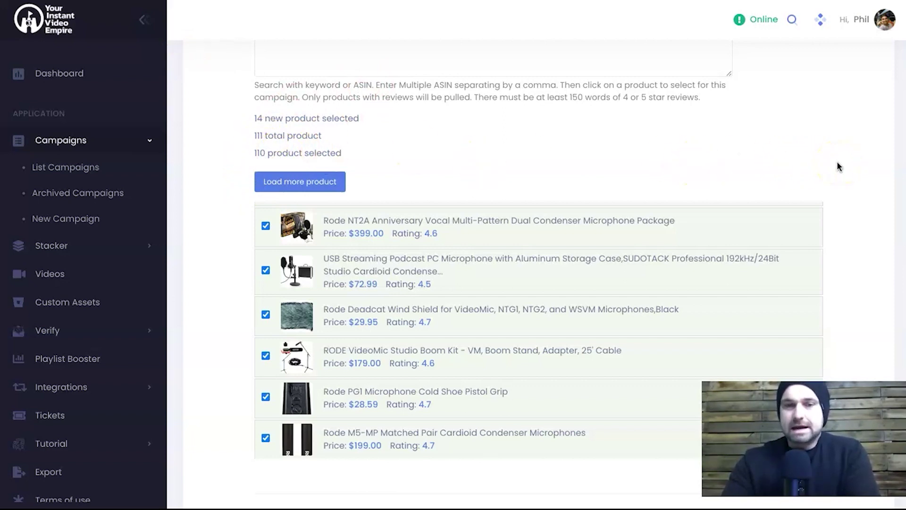
Step: Review the newly loaded microphone products, keep them all selected, and save the product selection to continue to customization
scroll(838, 166, "down", 3)
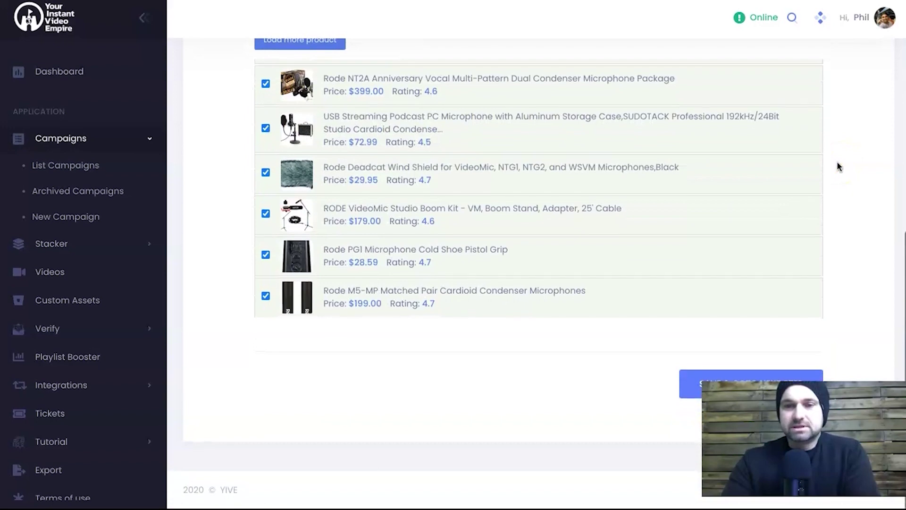
scroll(634, 190, "down", 5)
scroll(635, 189, "down", 10)
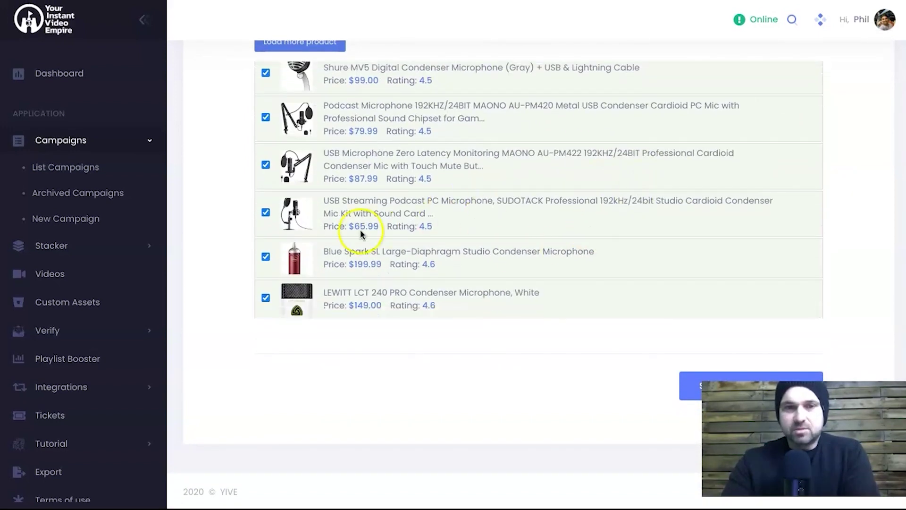
scroll(533, 254, "up", 5)
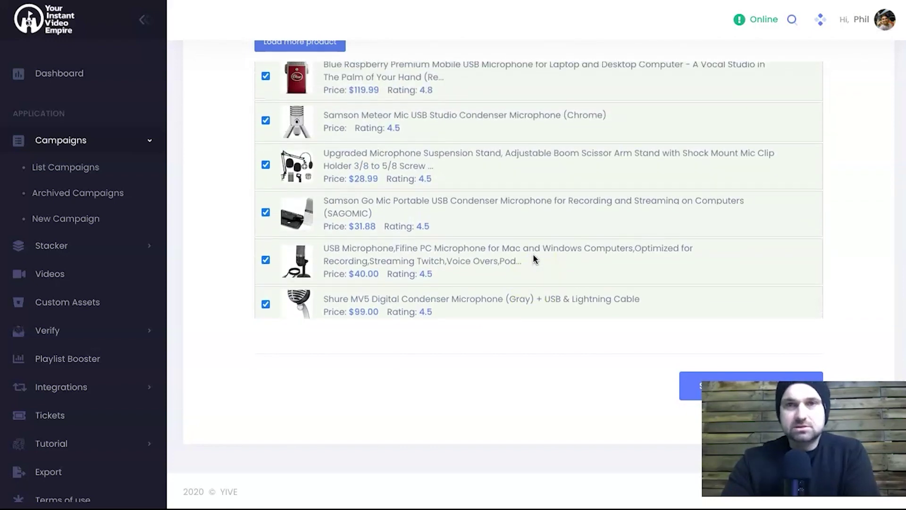
scroll(533, 259, "down", 1)
scroll(622, 332, "up", 5)
scroll(622, 332, "up", 2)
scroll(627, 331, "down", 8)
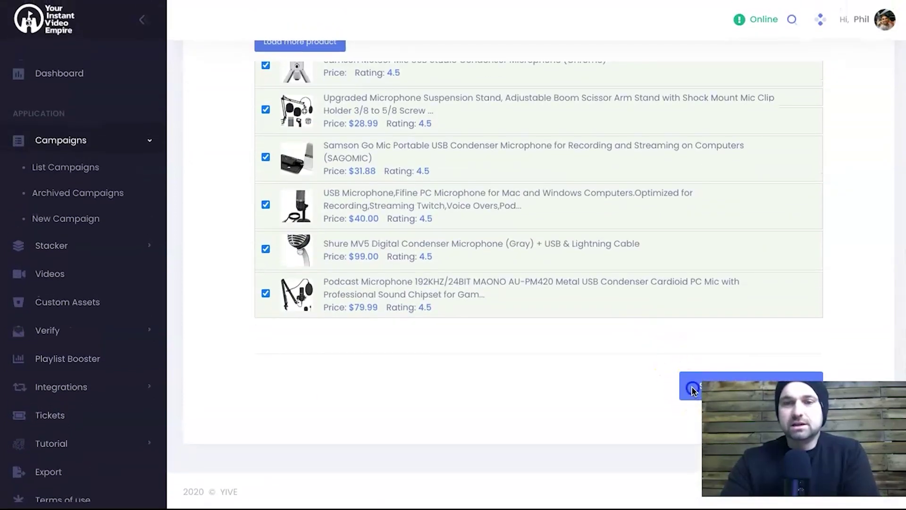
left_click(692, 391)
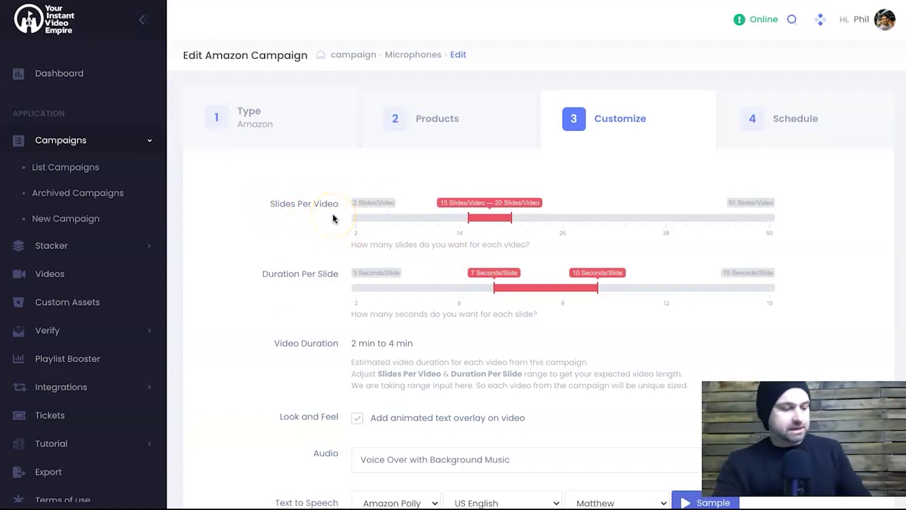
Step: Set the slides per video to a range of 8 to 16 and the duration per slide to 4 to 10 seconds
left_click_drag(467, 218, 411, 219)
left_click_drag(511, 218, 479, 222)
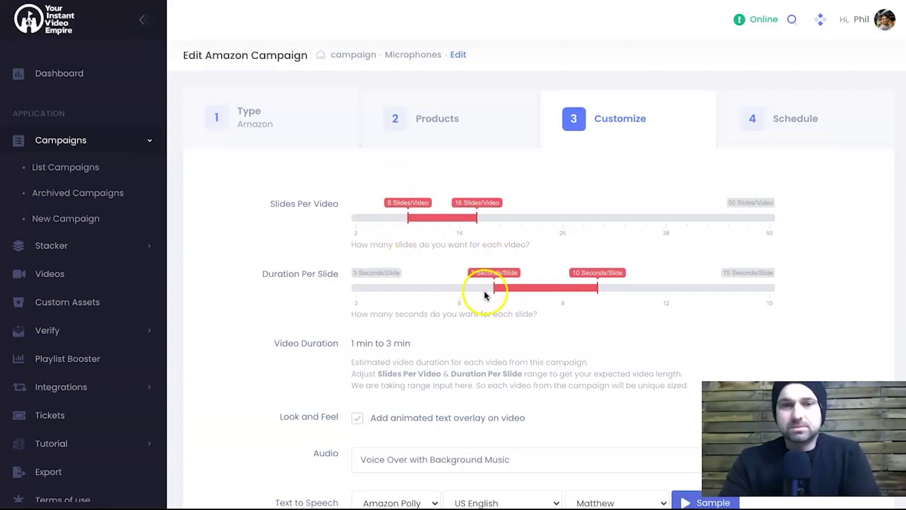
left_click_drag(496, 291, 409, 291)
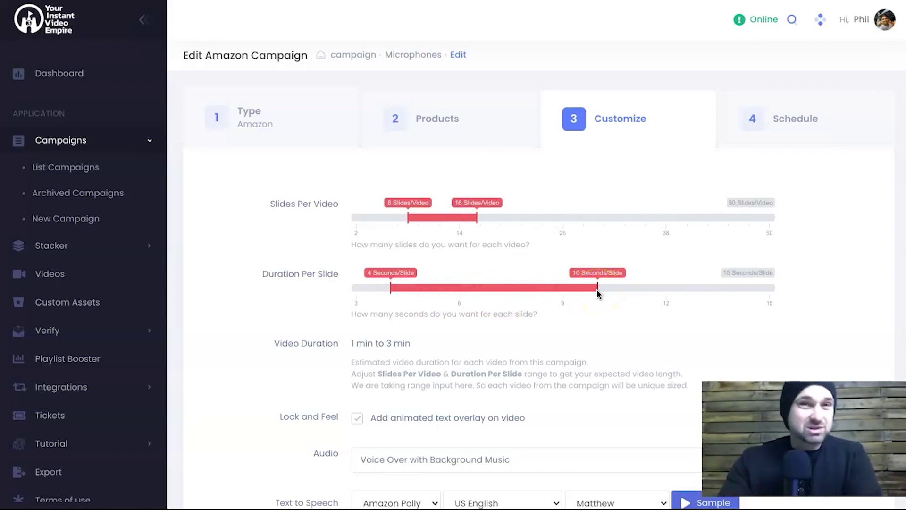
left_click_drag(597, 292, 530, 293)
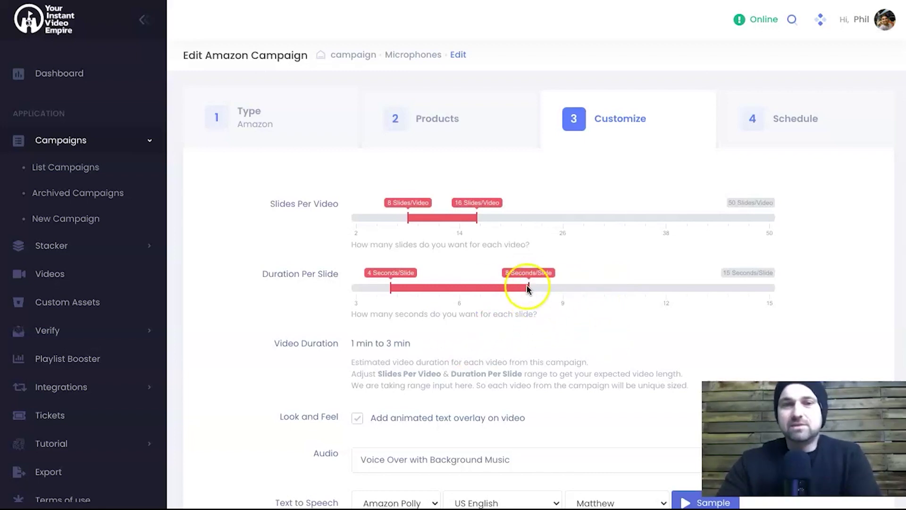
left_click_drag(529, 285, 597, 289)
Step: Examine the audio options for the videos, leaving Voice Over with Background Music selected
scroll(557, 328, "down", 3)
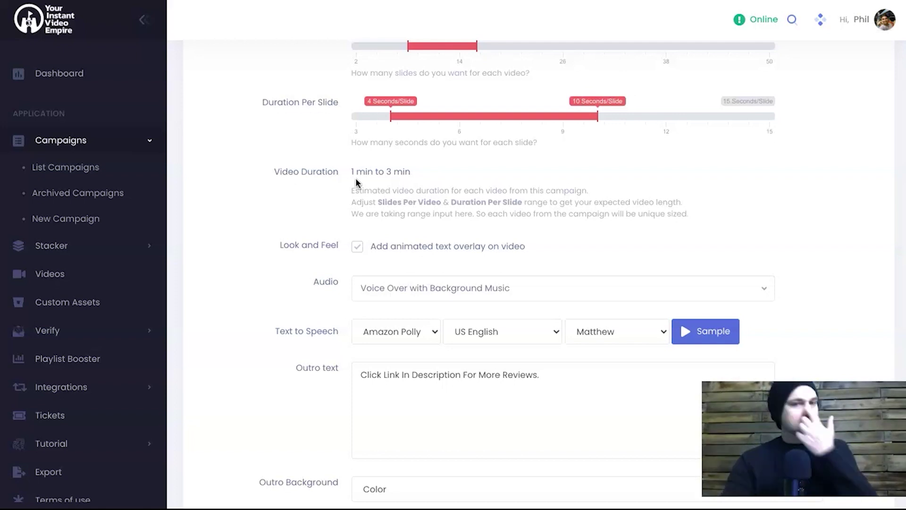
scroll(511, 269, "down", 3)
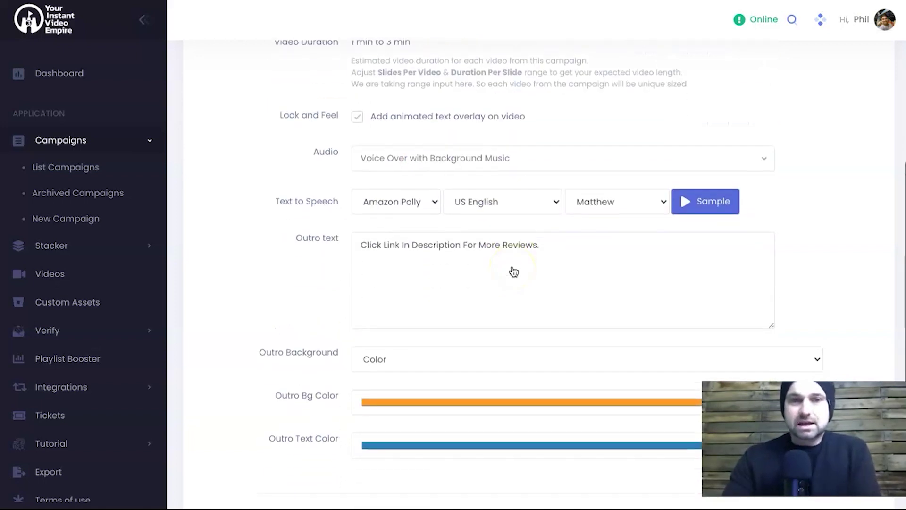
scroll(512, 269, "up", 1)
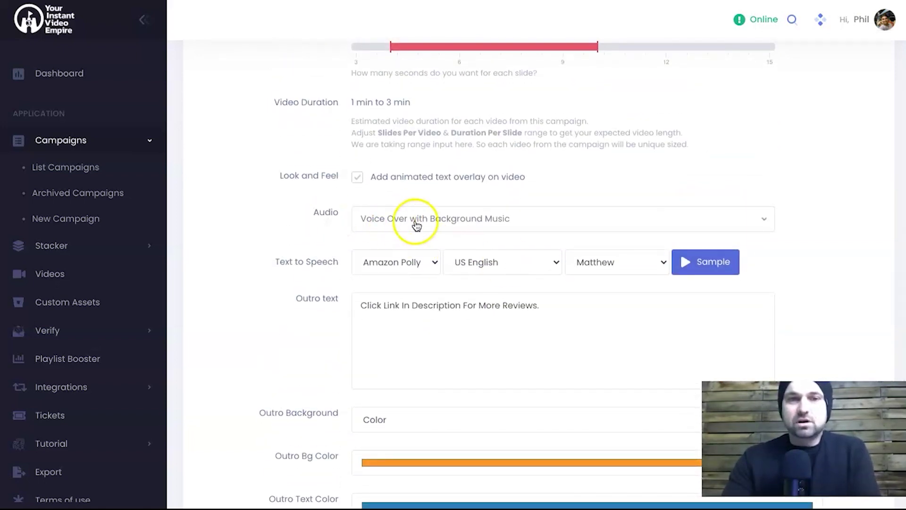
left_click(532, 221)
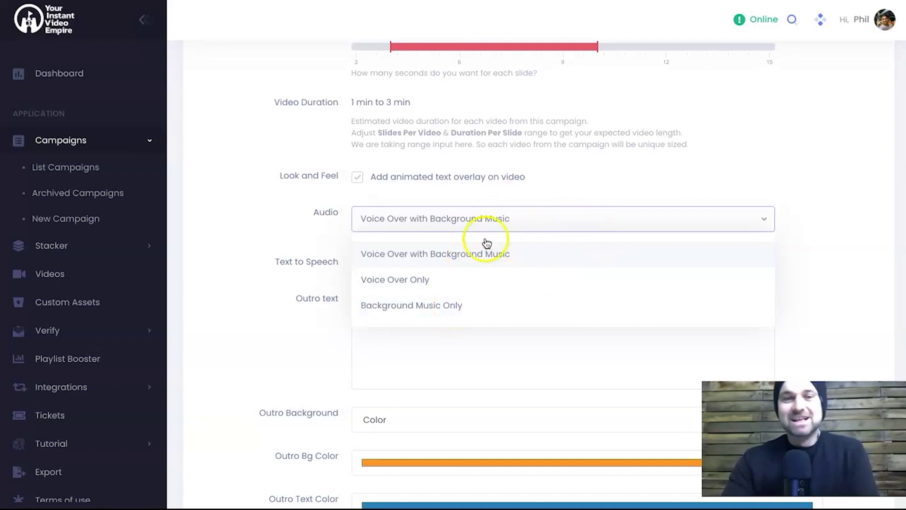
left_click(552, 225)
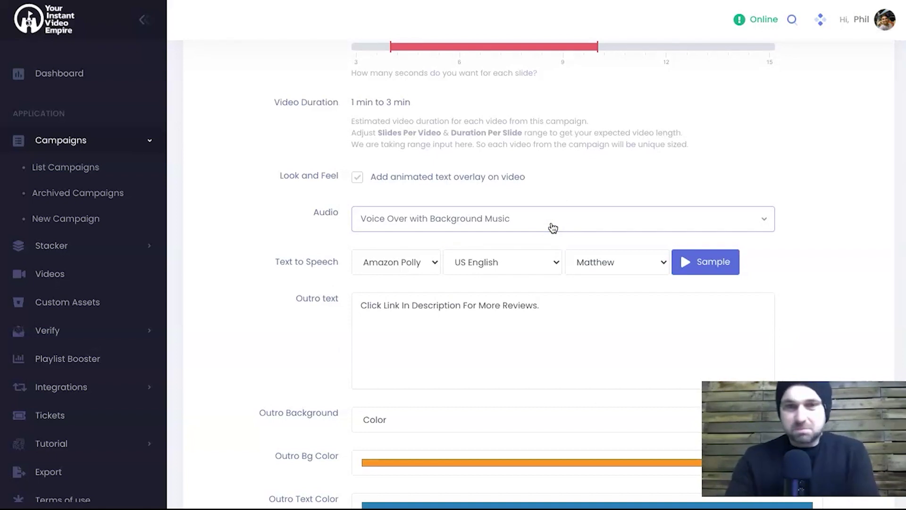
left_click(552, 224)
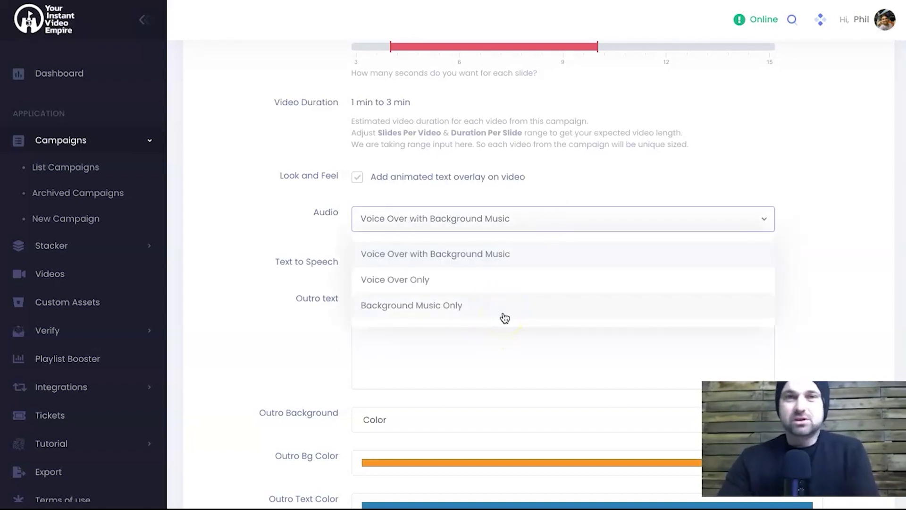
left_click(263, 245)
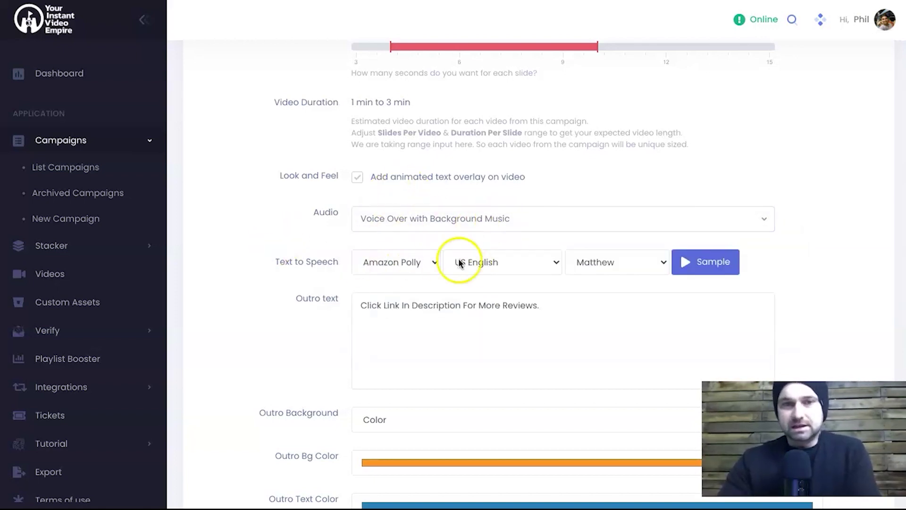
Step: Change the outro text to "Click Link In Description For Best Prices"
triple_click(441, 307)
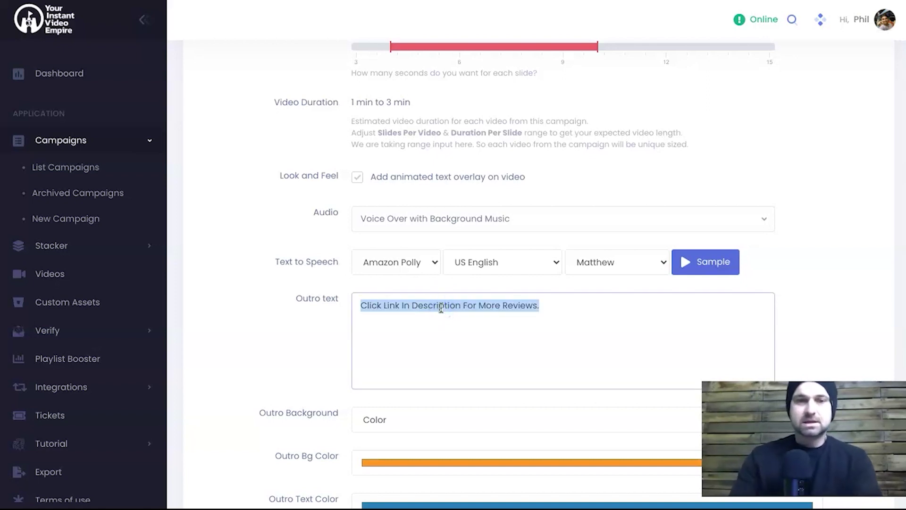
left_click(505, 304)
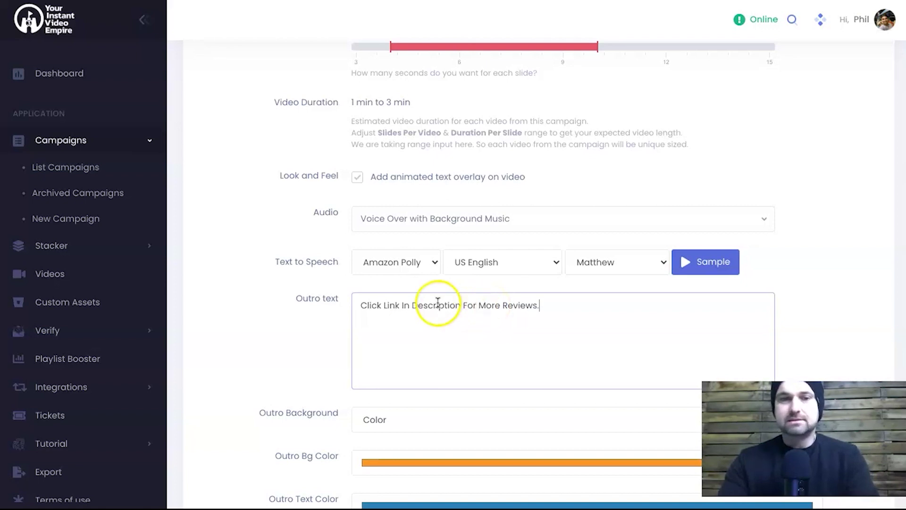
left_click_drag(478, 304, 571, 304)
type("Best Pric")
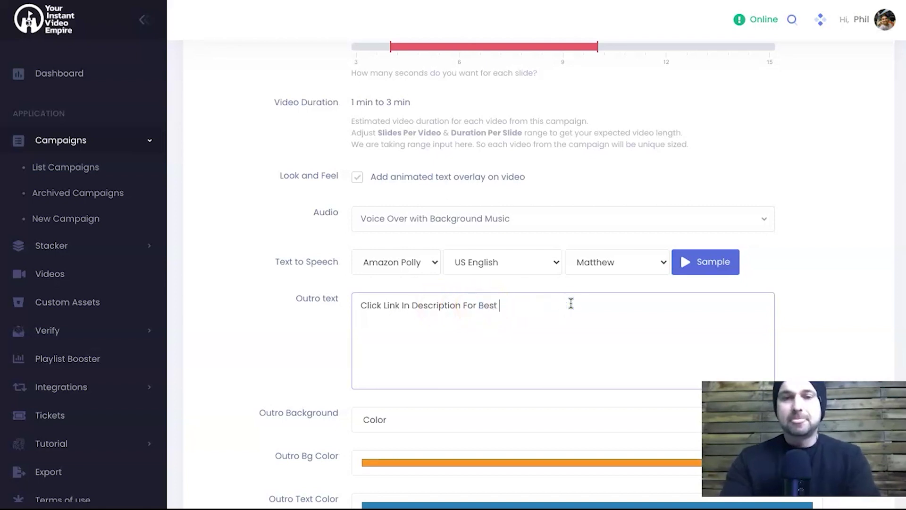
left_click(280, 323)
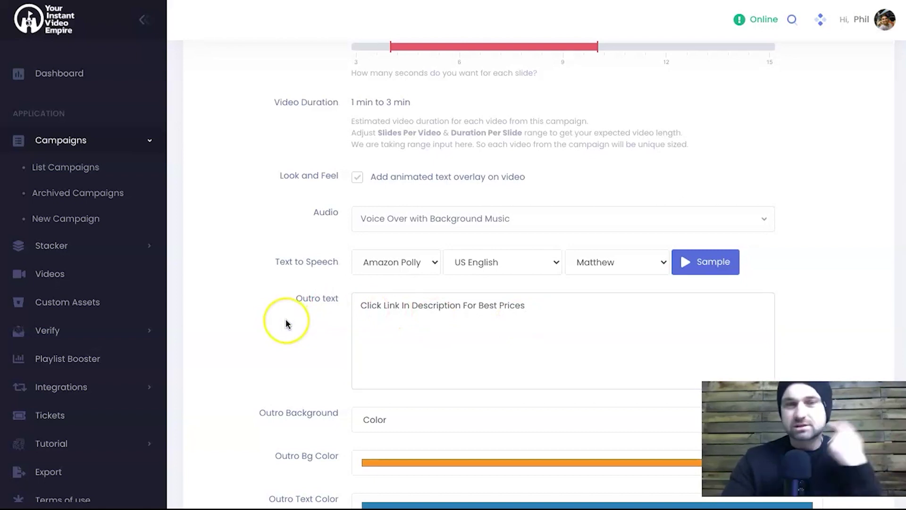
Step: Look at the outro background and background colour settings without changing them
scroll(285, 324, "down", 3)
scroll(383, 376, "down", 1)
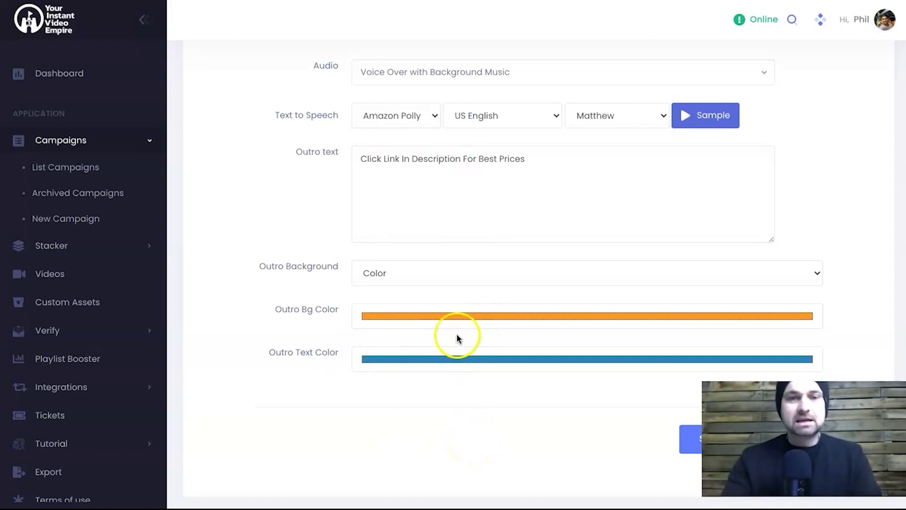
left_click(457, 317)
left_click(396, 313)
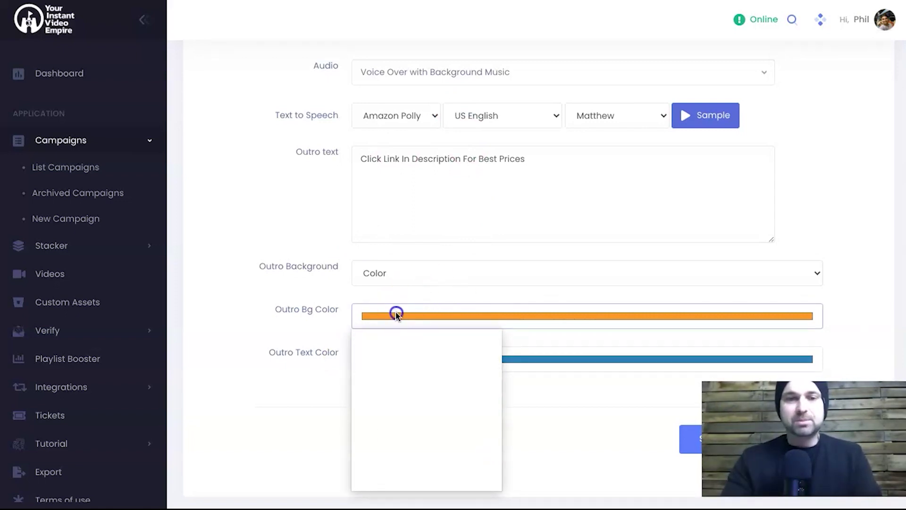
left_click(313, 267)
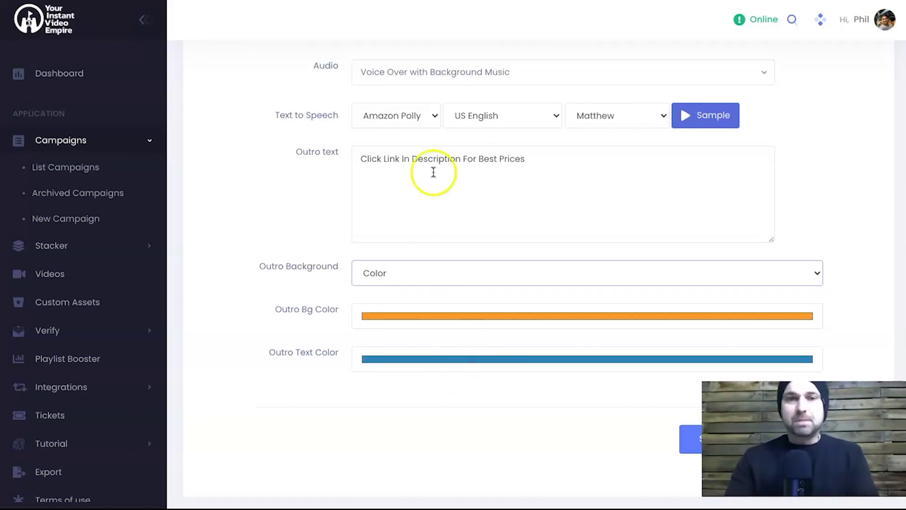
scroll(412, 189, "up", 5)
scroll(413, 189, "down", 5)
scroll(414, 190, "down", 2)
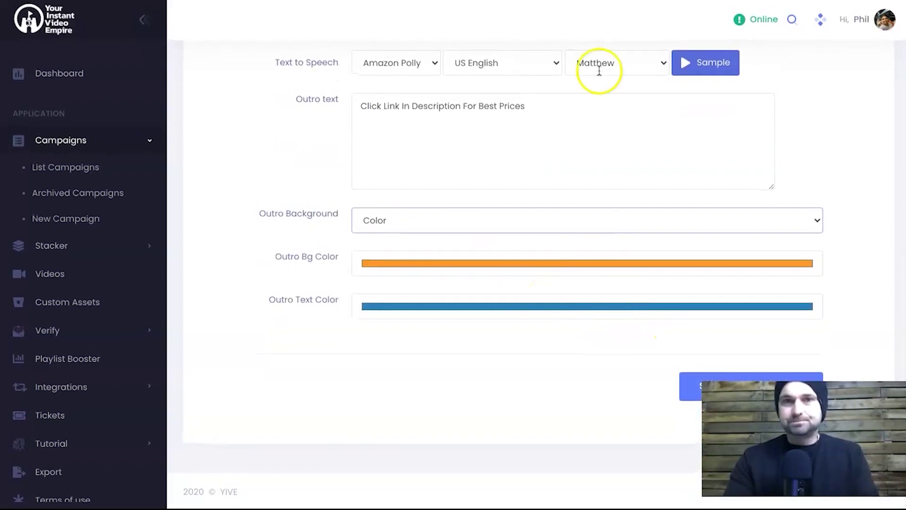
Step: Check the text-to-speech service and voice options, and play a sample of the Matthew voice
left_click(599, 68)
left_click(511, 74)
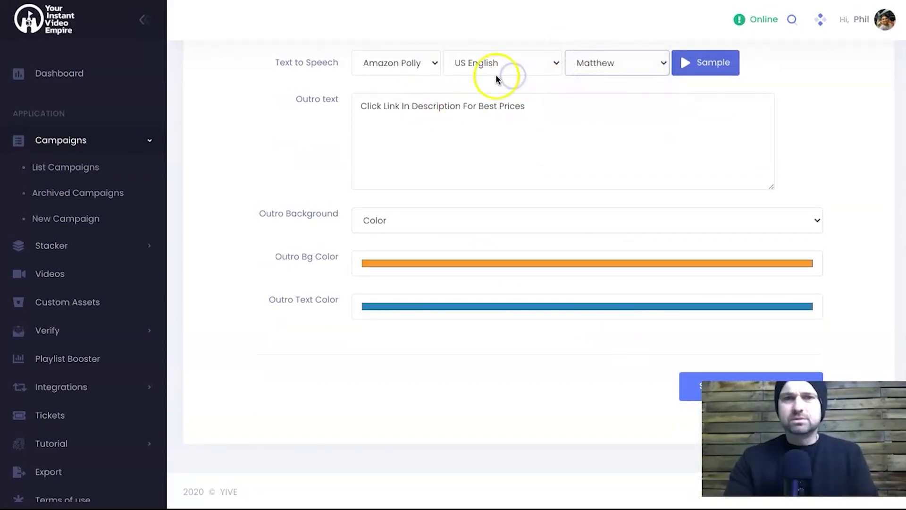
left_click(399, 62)
left_click(439, 84)
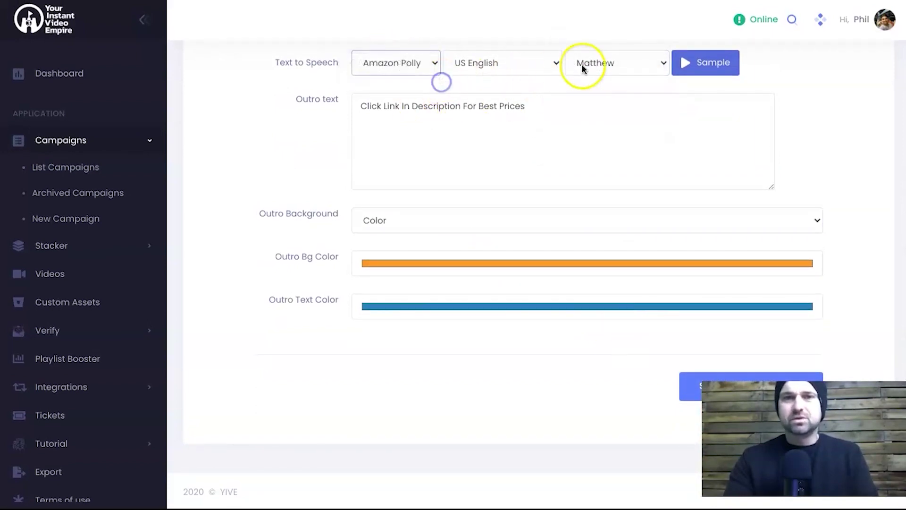
left_click(582, 64)
left_click(516, 86)
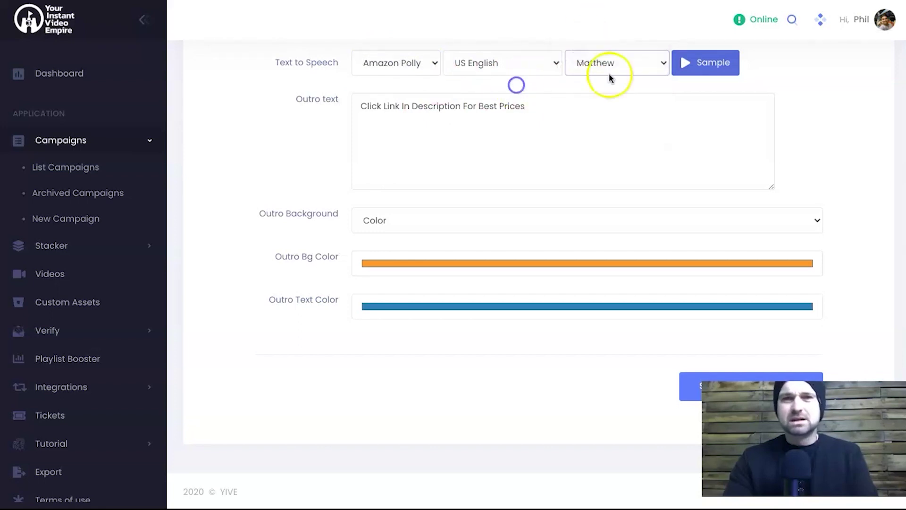
left_click(684, 65)
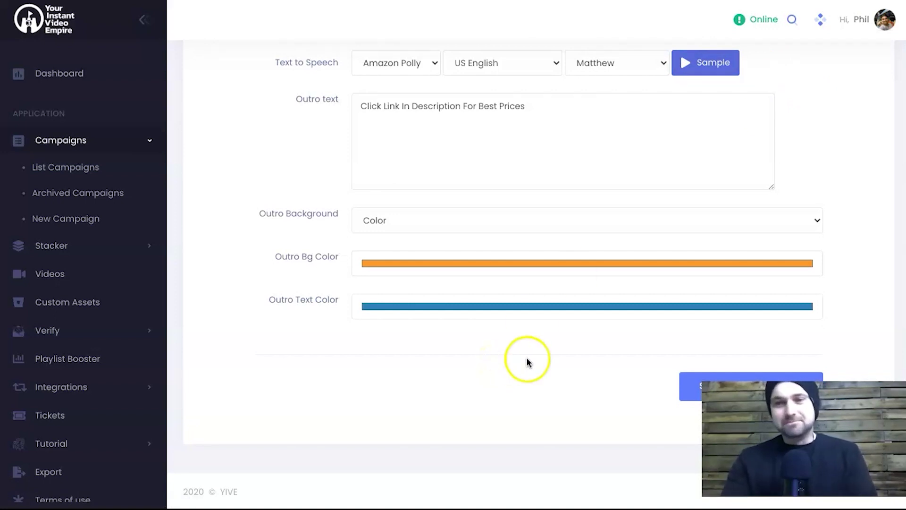
Step: Keep Matthew as the text-to-speech voice and save the campaign's customization settings
scroll(552, 363, "up", 2)
scroll(552, 364, "down", 1)
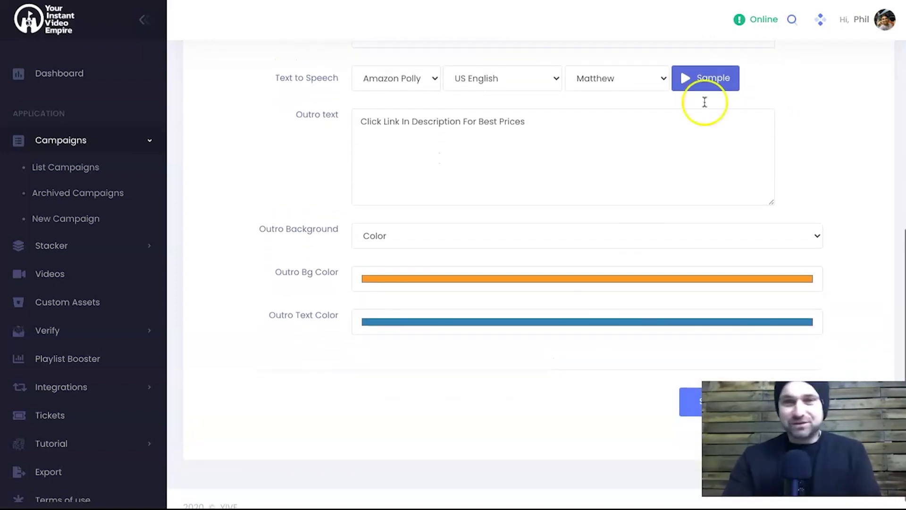
left_click(660, 77)
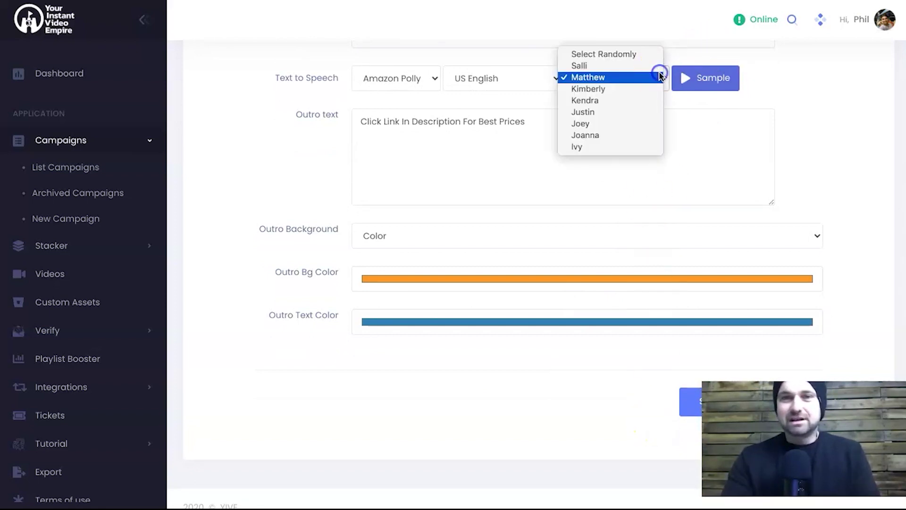
left_click(657, 80)
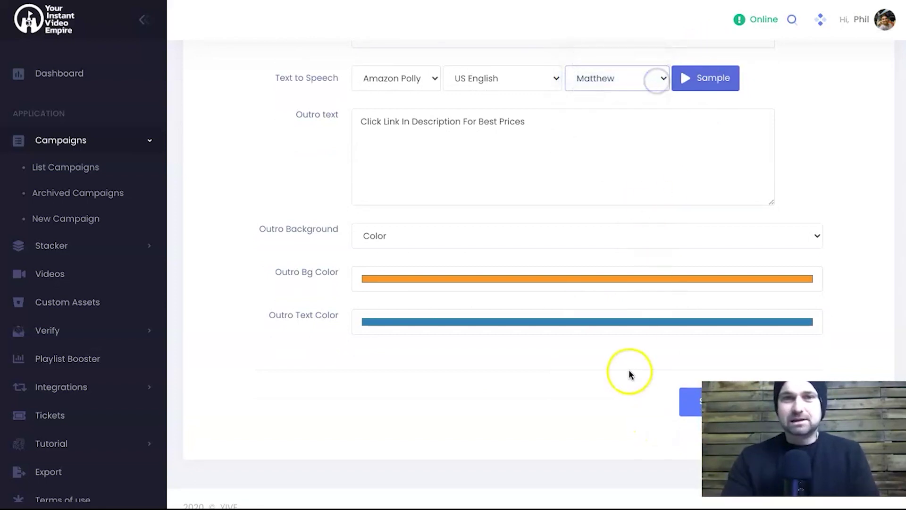
left_click(690, 402)
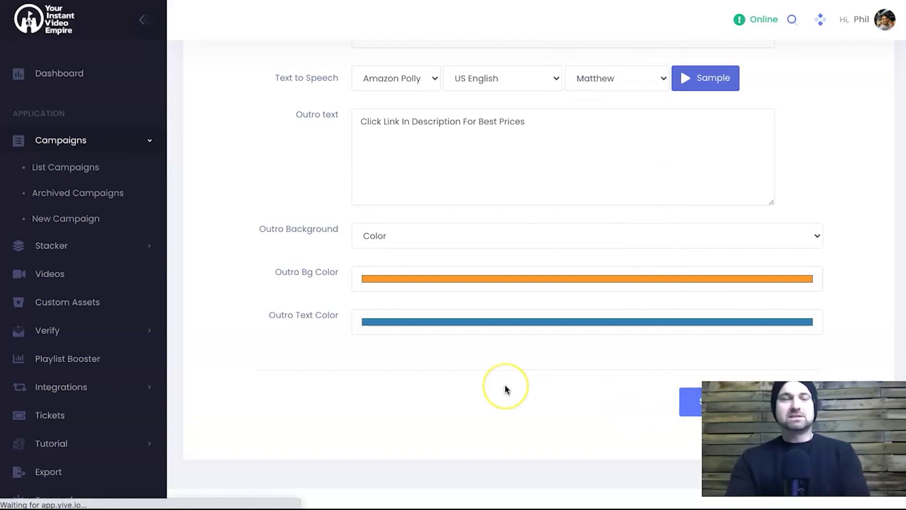
Step: Set the campaign's distribution to upload videos automatically
scroll(496, 288, "down", 1)
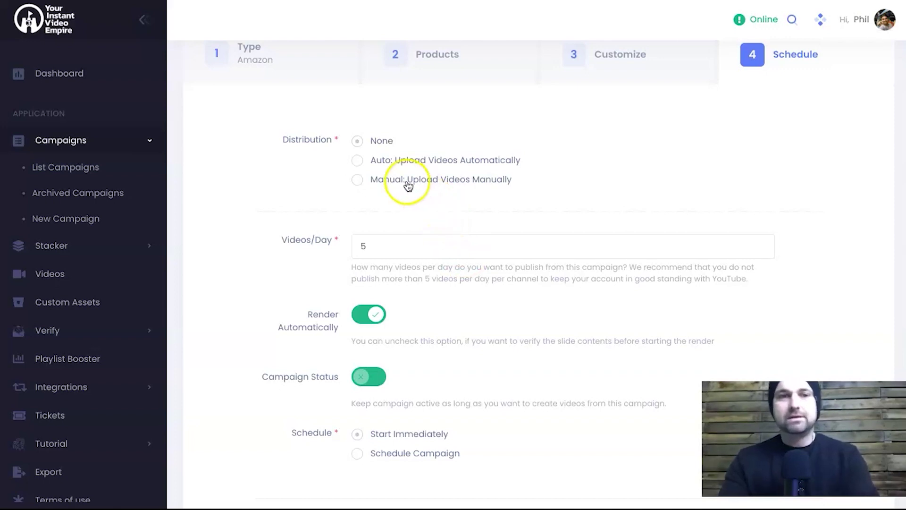
scroll(406, 182, "up", 1)
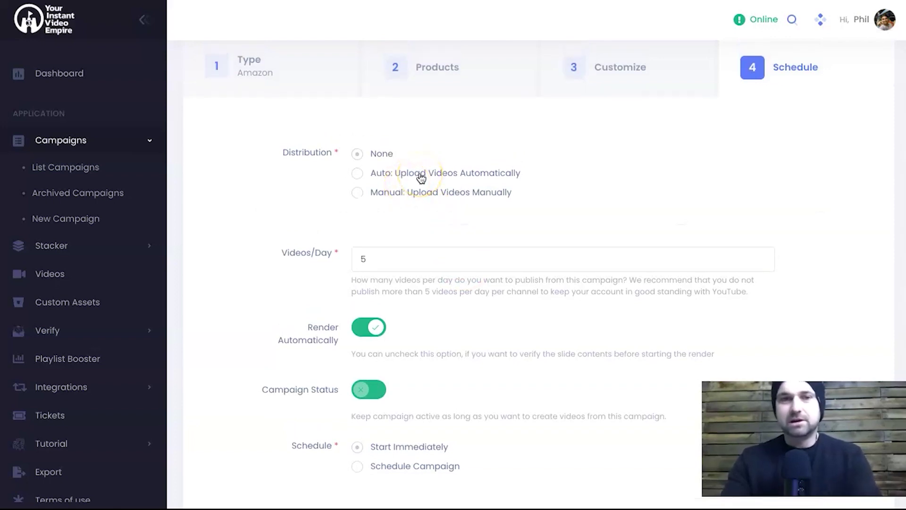
left_click(404, 175)
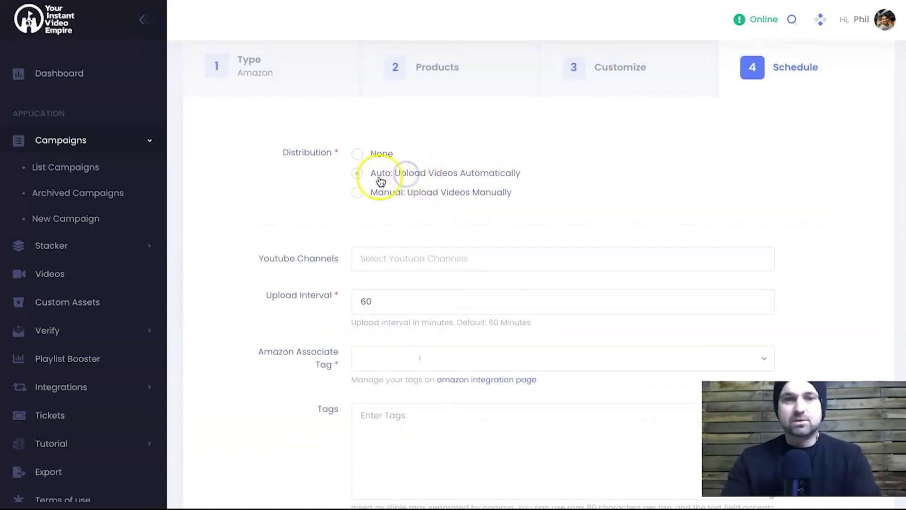
Step: Assign the Gaming Products YouTube group as the campaign's upload channels
scroll(425, 171, "down", 2)
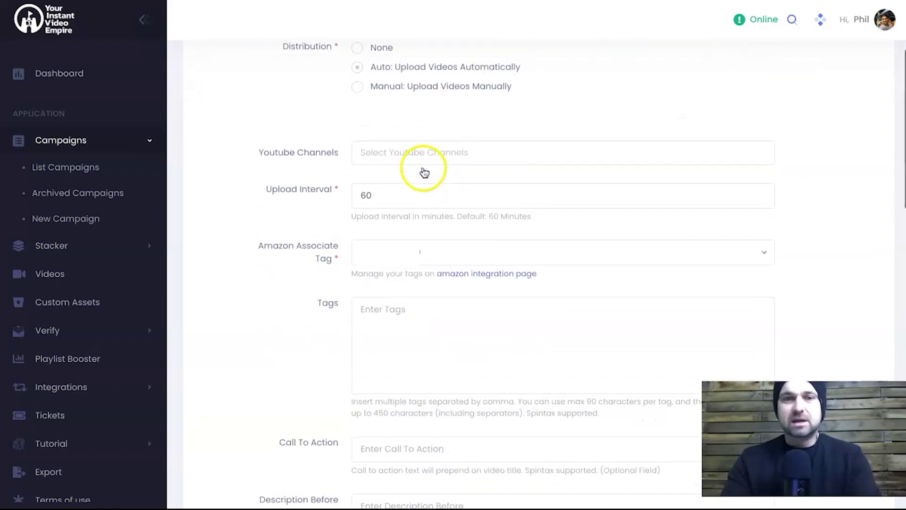
left_click(433, 152)
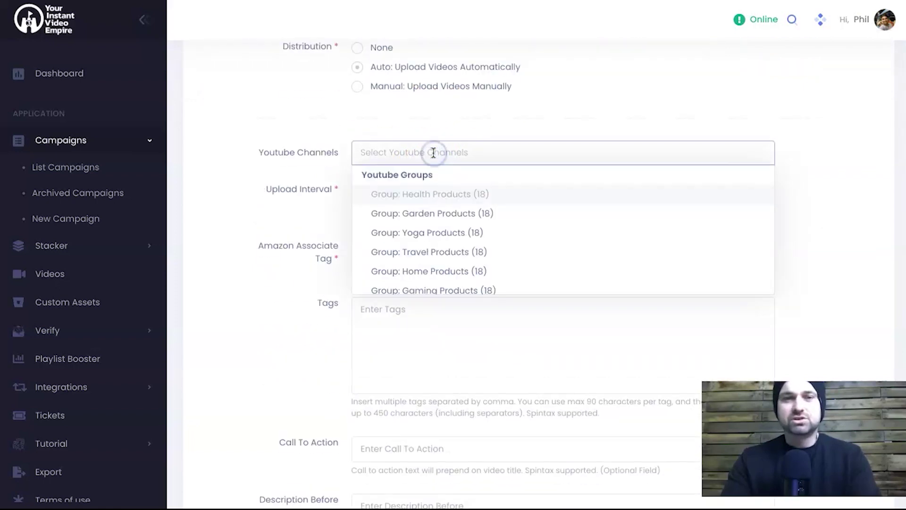
scroll(502, 237, "down", 2)
scroll(503, 238, "up", 1)
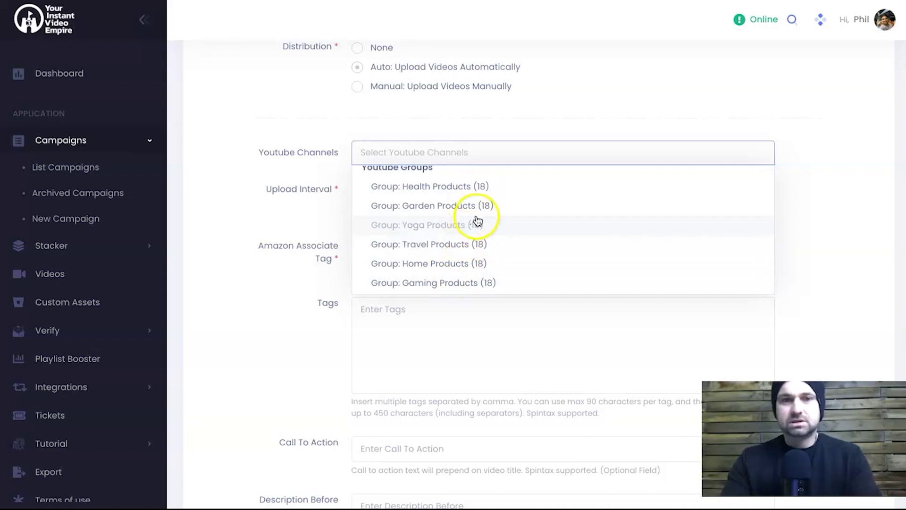
left_click(463, 284)
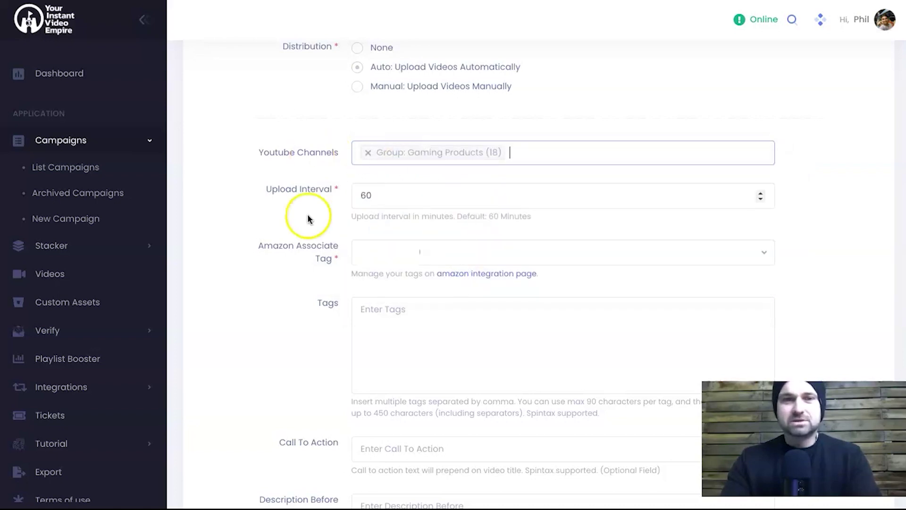
Step: Set the upload interval to 15 minutes
scroll(307, 213, "up", 2)
left_click(403, 277)
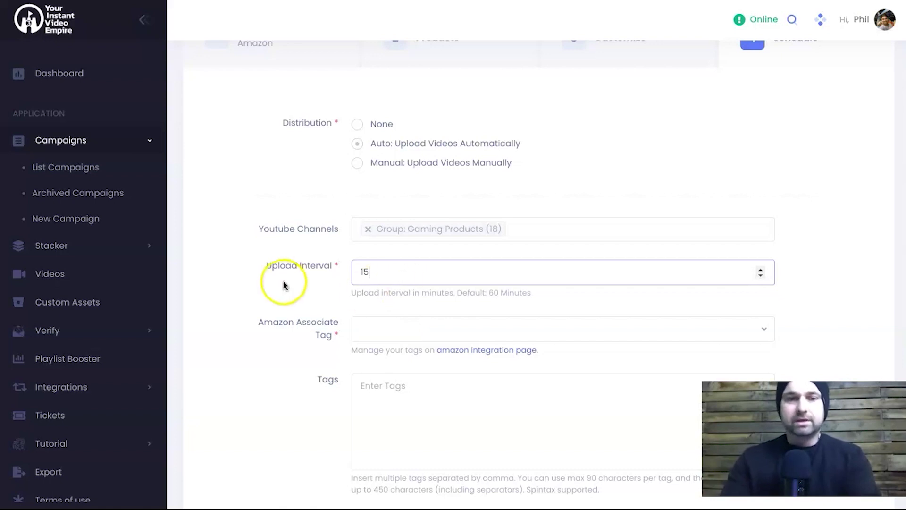
scroll(353, 288, "down", 2)
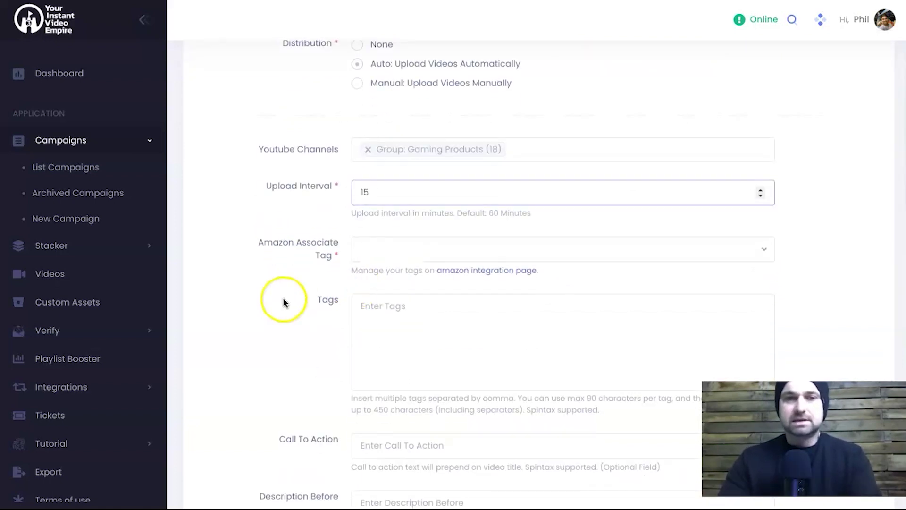
Step: Enter the video tags "blue yeti, blue yeti mic, blue yeti microphone," for the campaign
scroll(284, 288, "down", 2)
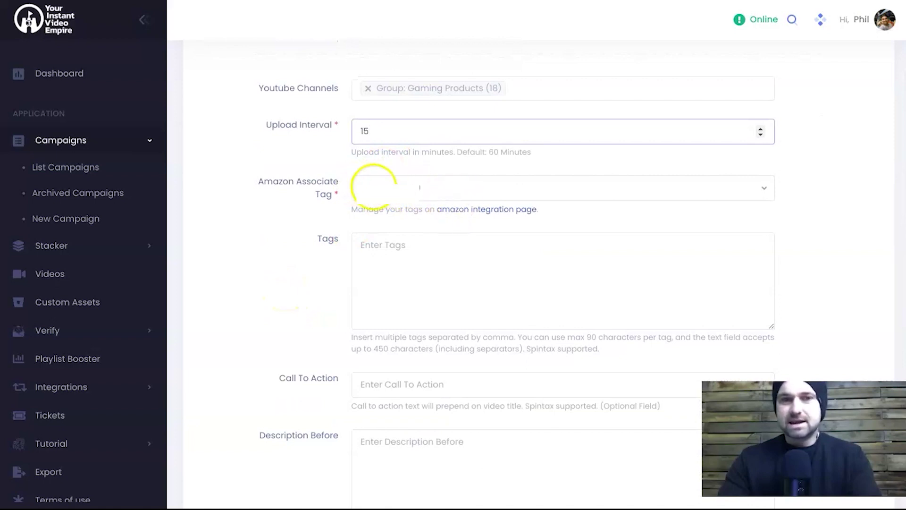
left_click(300, 254)
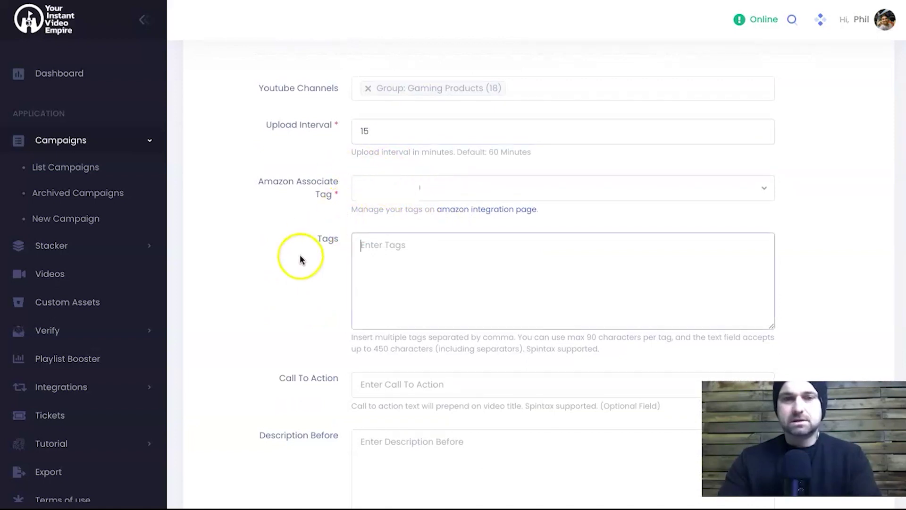
scroll(299, 255, "down", 1)
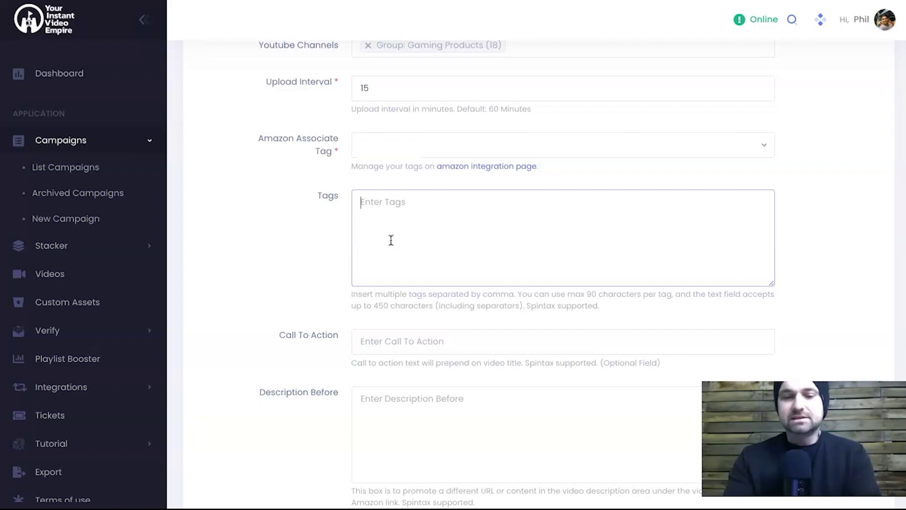
type("blue y")
key("BackSpace")
type("yeti, blue yeti")
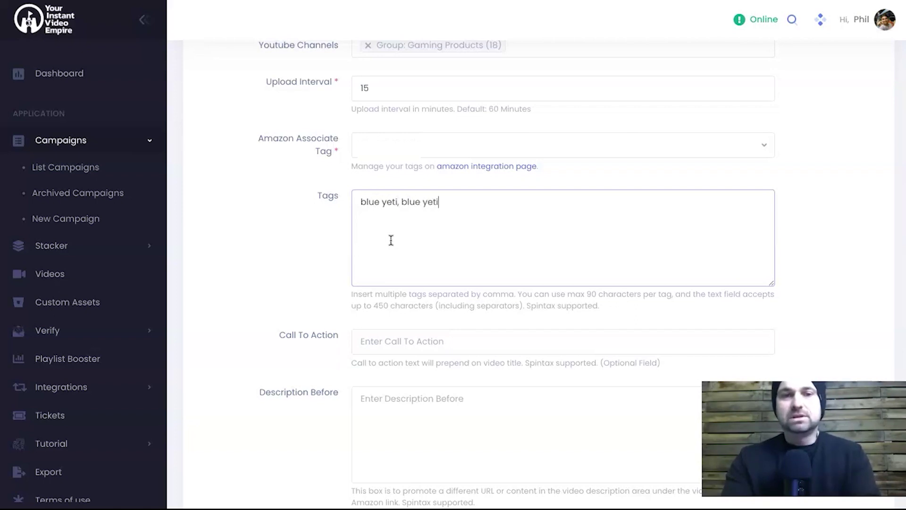
type(" mic,")
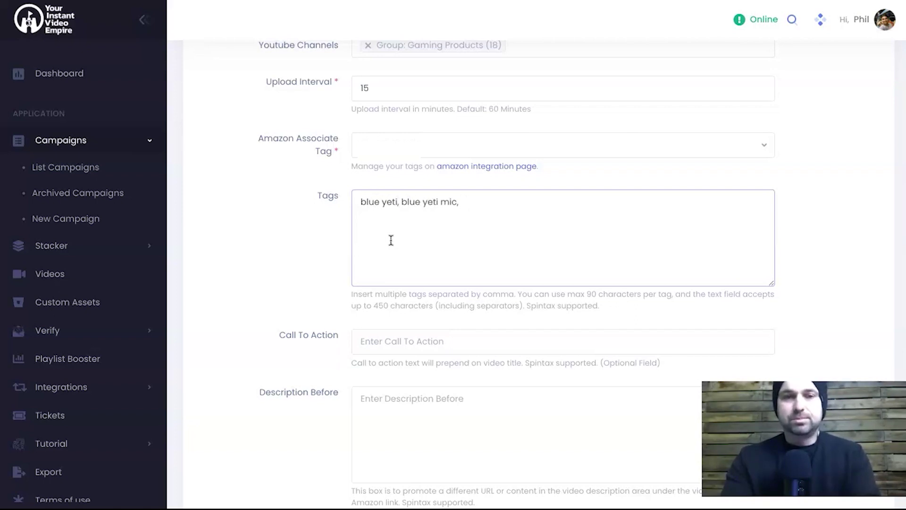
type(" blue yeti mic")
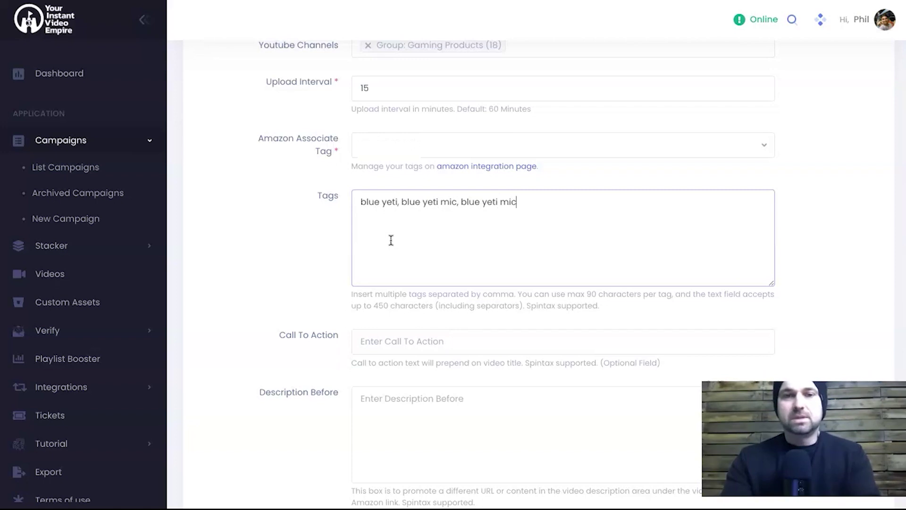
type("rophone,")
Step: Remove the spaces after the commas between the blue yeti tags
key("Left")
key("Left")
key("Left")
key("Left")
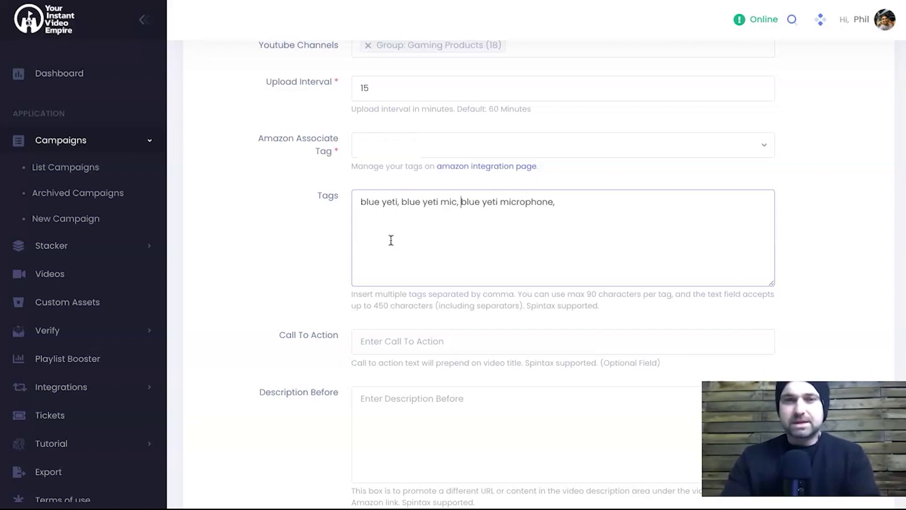
key("BackSpace")
key("BackSpace")
key("Left")
key("Left")
key("Left")
key("Left")
key("Left")
key("Left")
key("Left")
key("Left")
key("Left")
key("Left")
key("Left")
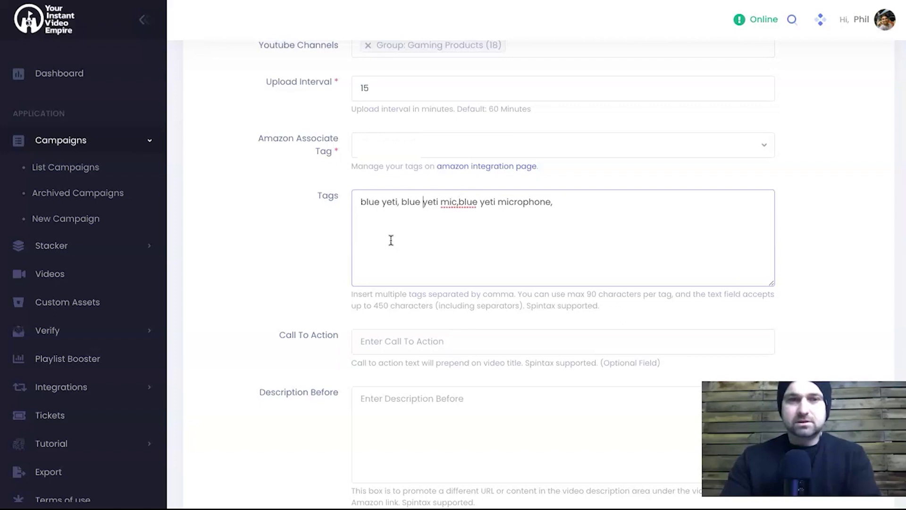
key("BackSpace")
key("End")
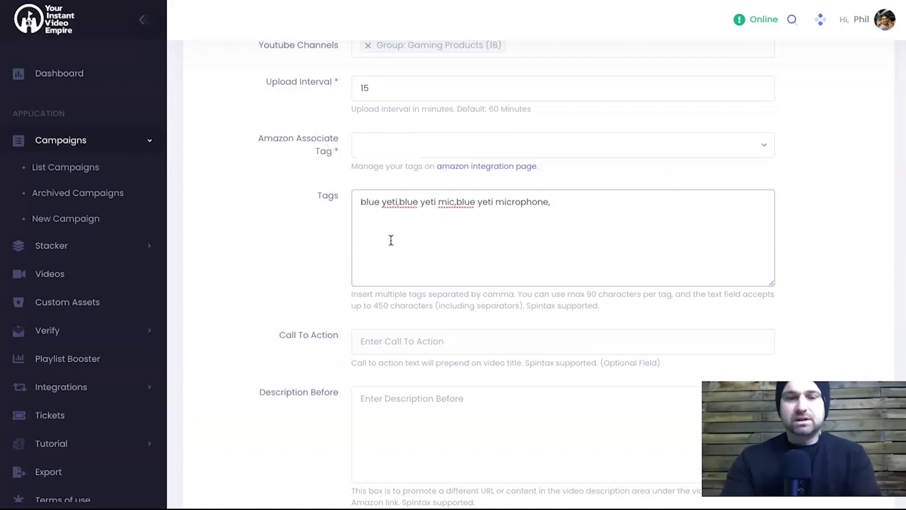
Step: Add the tags "shure microphone,rode microphone,rode mic,shure mic," to the end of the tag list
type("shure microphone,")
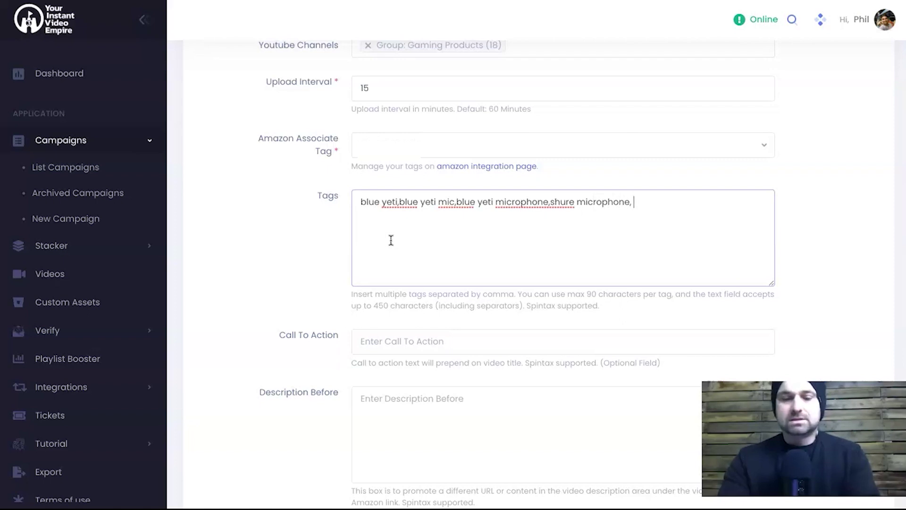
type("rode mic")
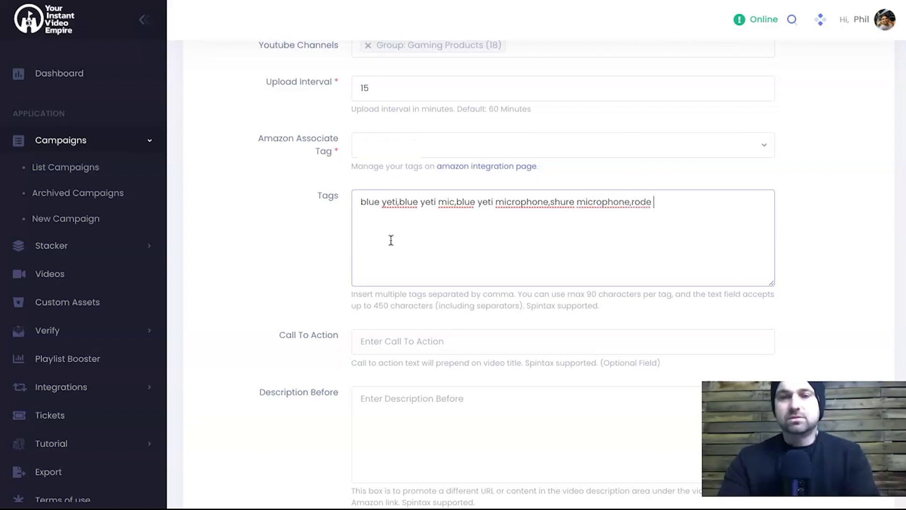
key("BackSpace")
key("BackSpace")
type("icrophone")
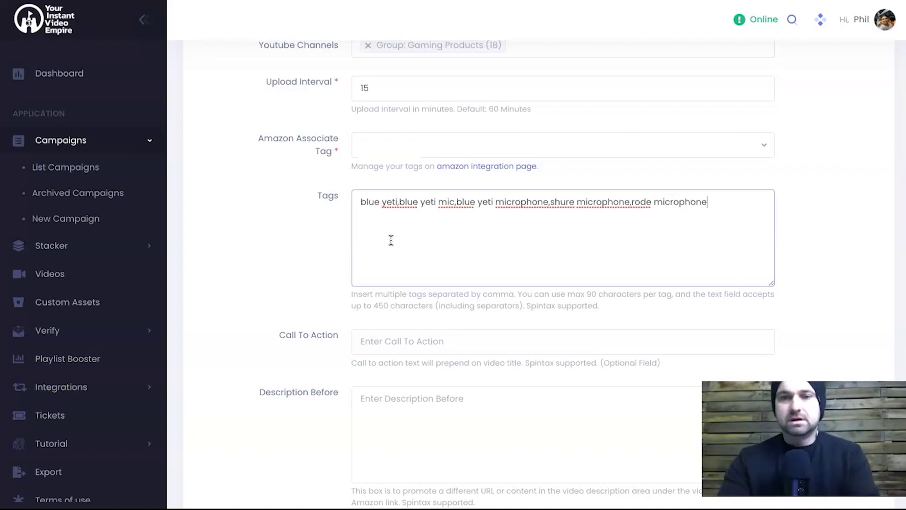
type(",rode mic,")
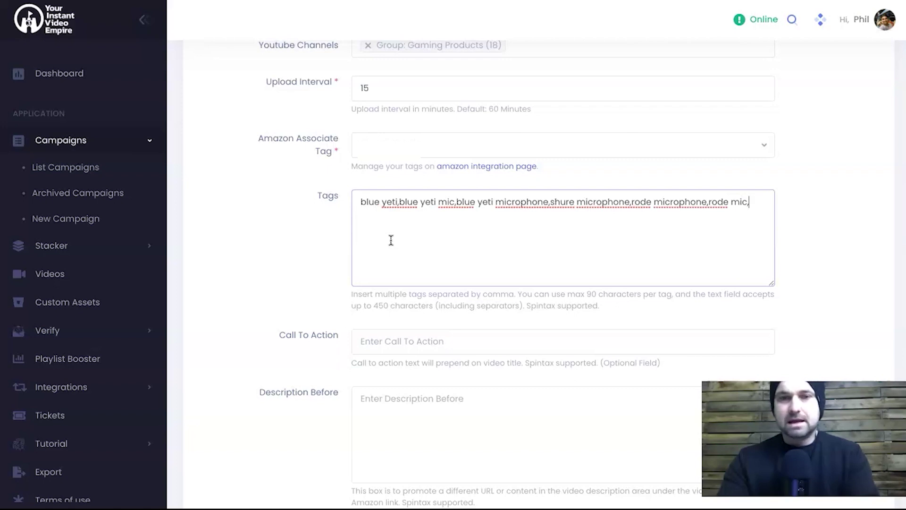
type("shure mic")
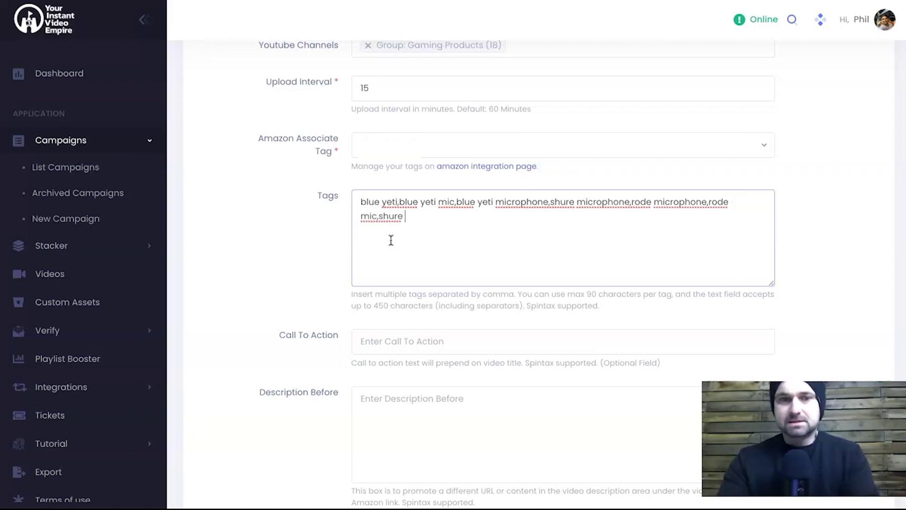
type(",")
left_click(390, 240)
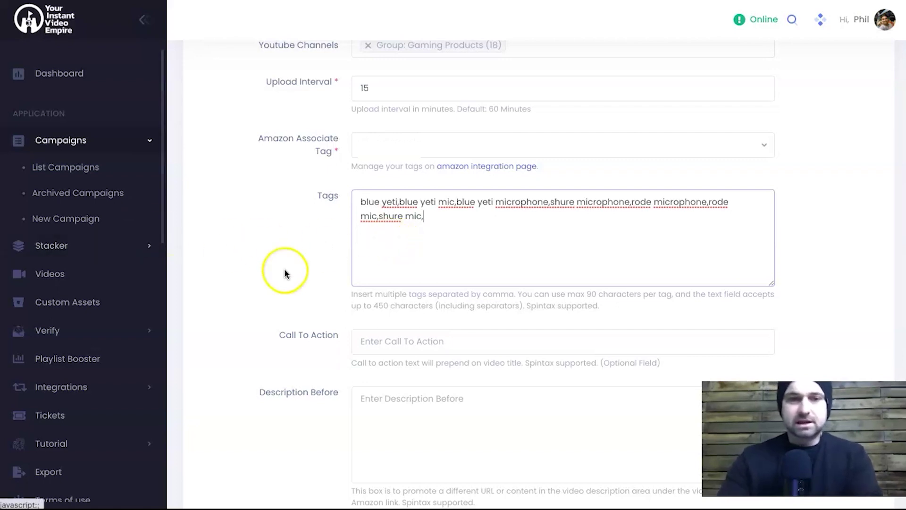
Step: Examine the call to action and video description fields and how they relate to the tags
scroll(283, 263, "down", 3)
left_click(422, 212)
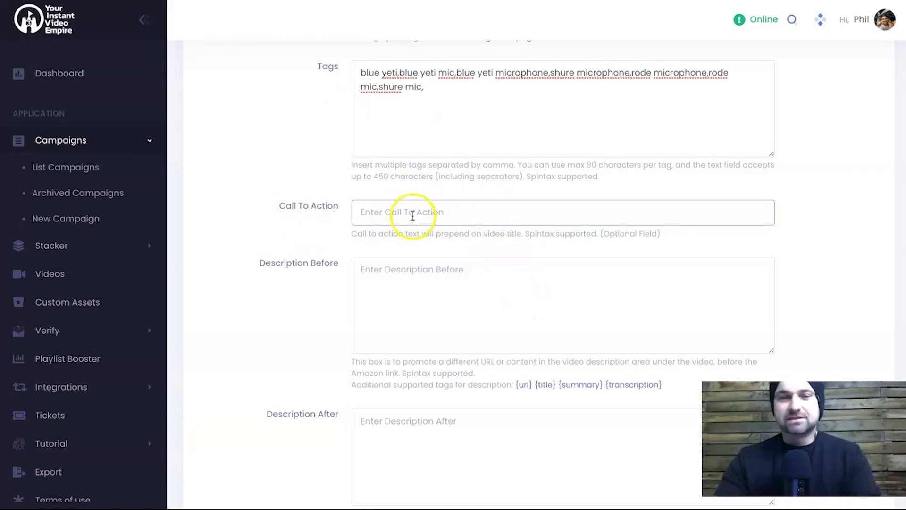
scroll(378, 243, "down", 2)
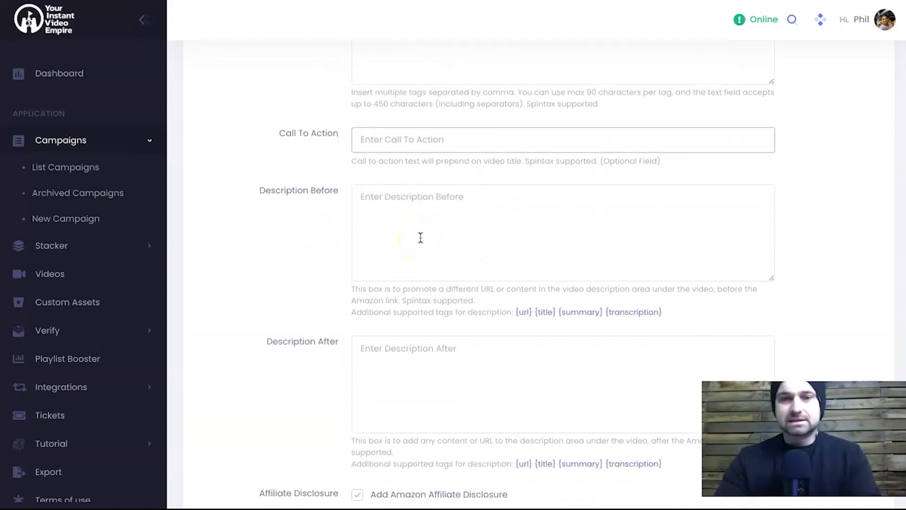
left_click(420, 237)
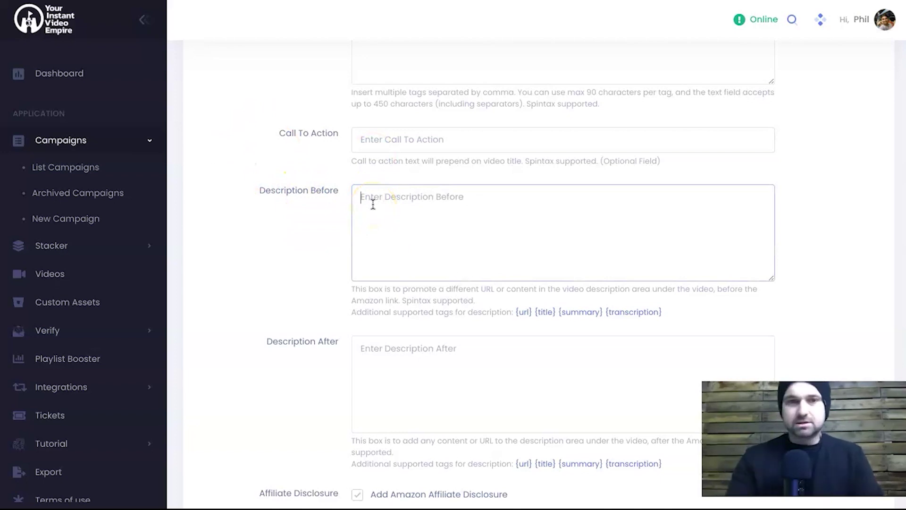
left_click(456, 138)
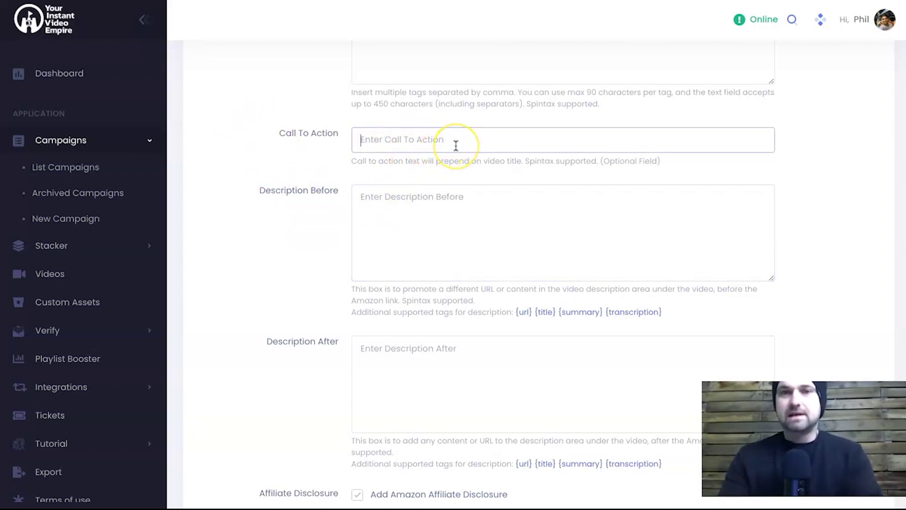
scroll(456, 145, "up", 3)
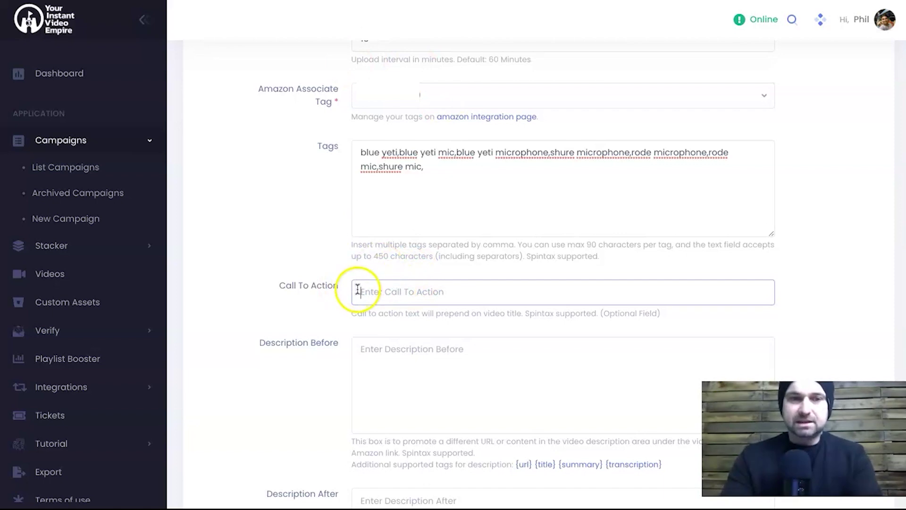
scroll(400, 301, "down", 1)
scroll(400, 300, "down", 2)
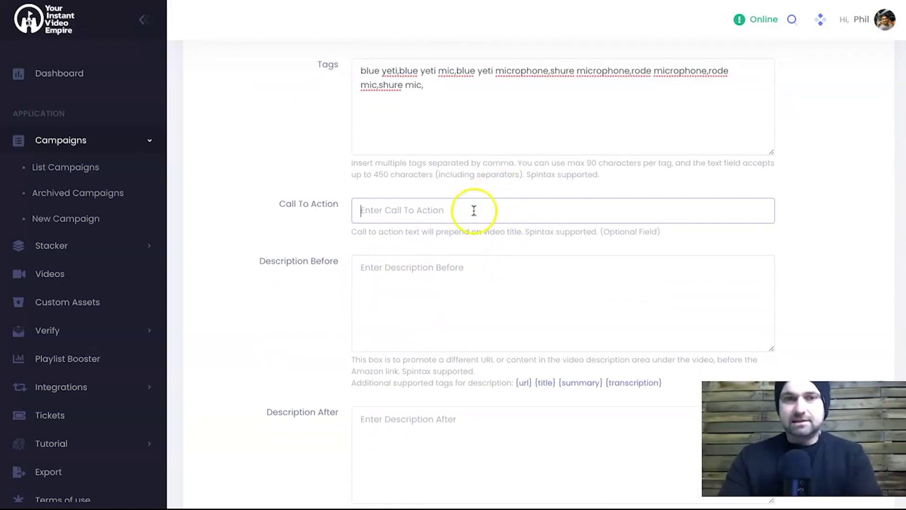
Step: Enter the spintax "{Best Price|Great Deal}" as the call to action and select the whole text
type("Best Price")
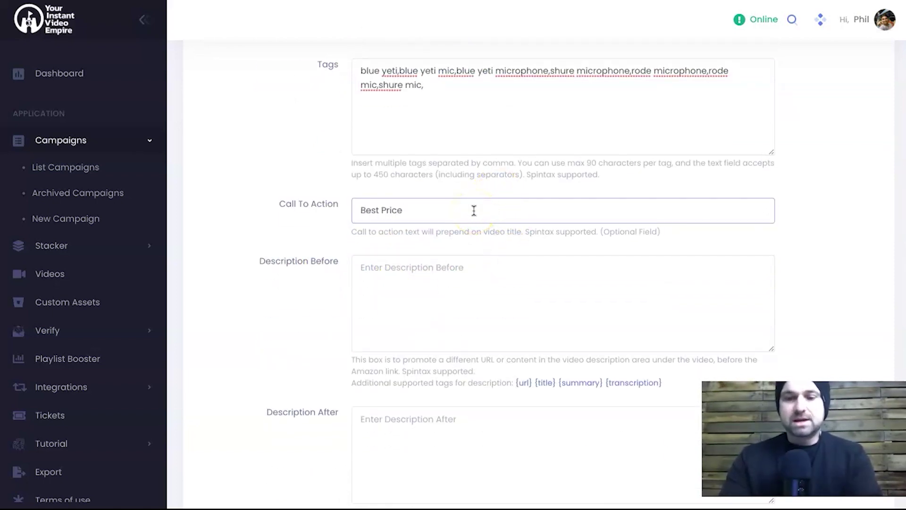
type("{")
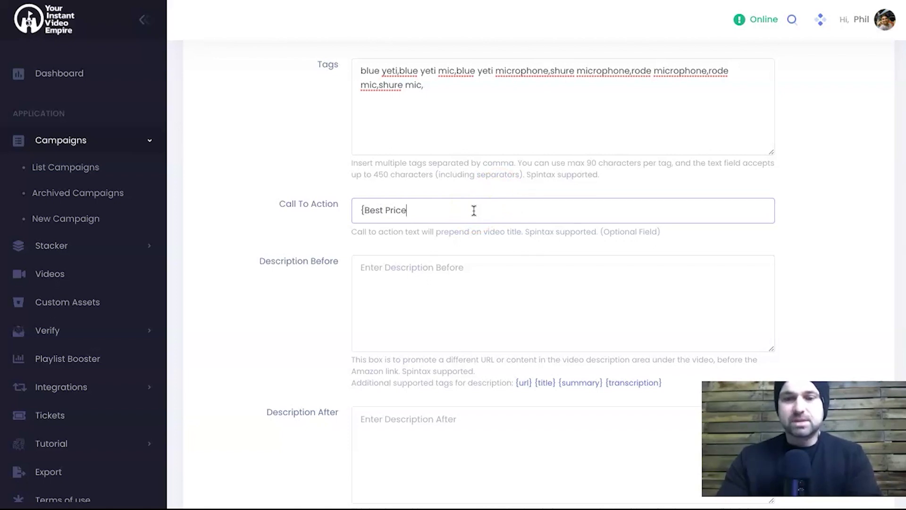
key("shift+Left")
key("End")
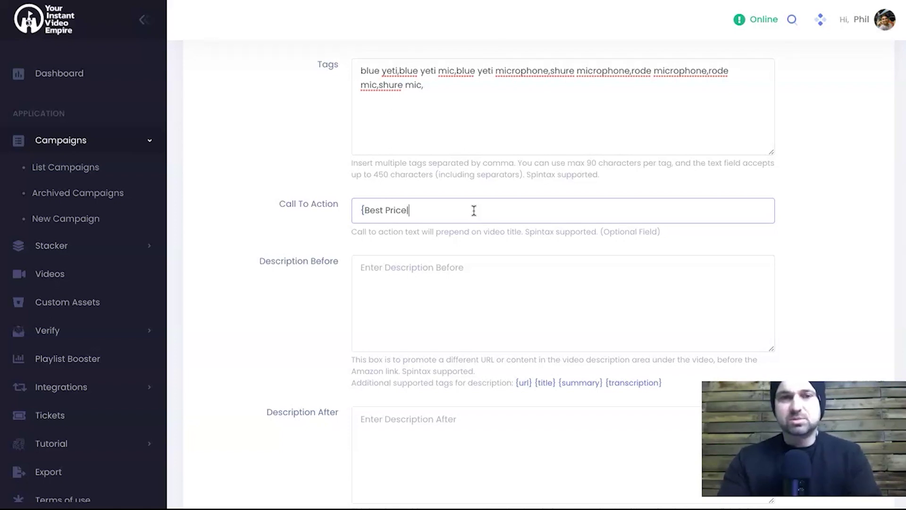
type("Great Dea")
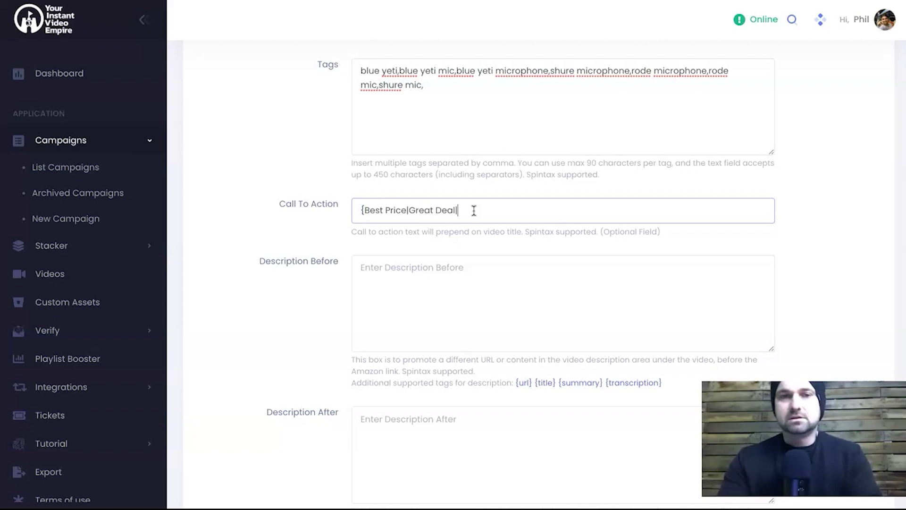
type("l")
type("{}")
type("}")
key("ctrl+a")
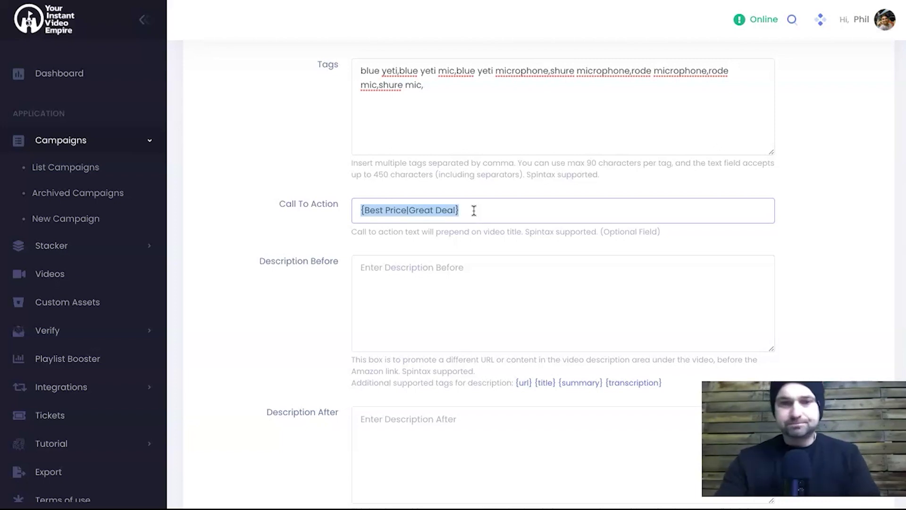
Step: Examine the Description Before and Description After fields and how they relate to the tags and call to action
left_click(473, 211)
left_click(402, 299)
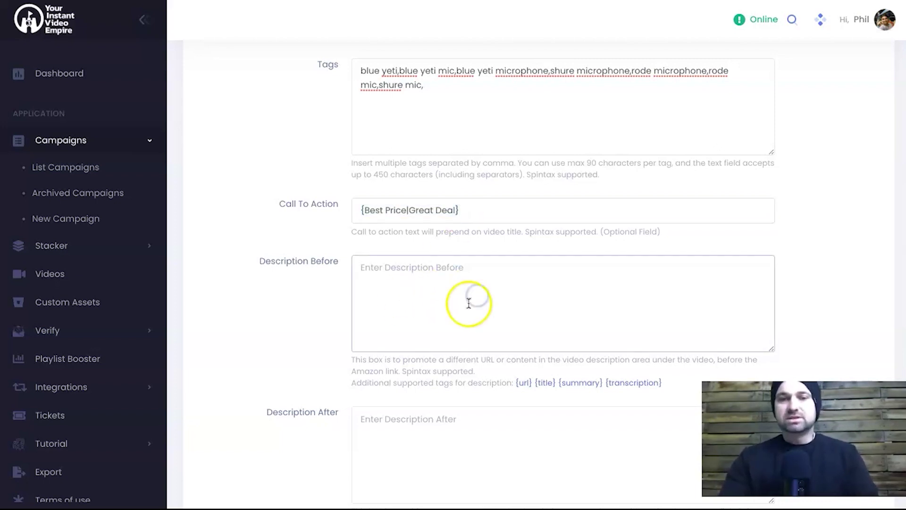
scroll(458, 340, "down", 1)
scroll(458, 341, "down", 3)
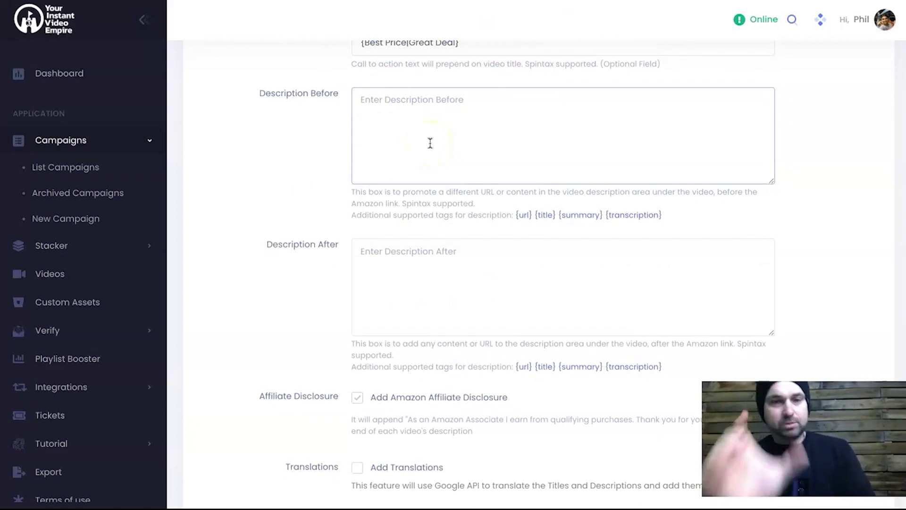
left_click(437, 263)
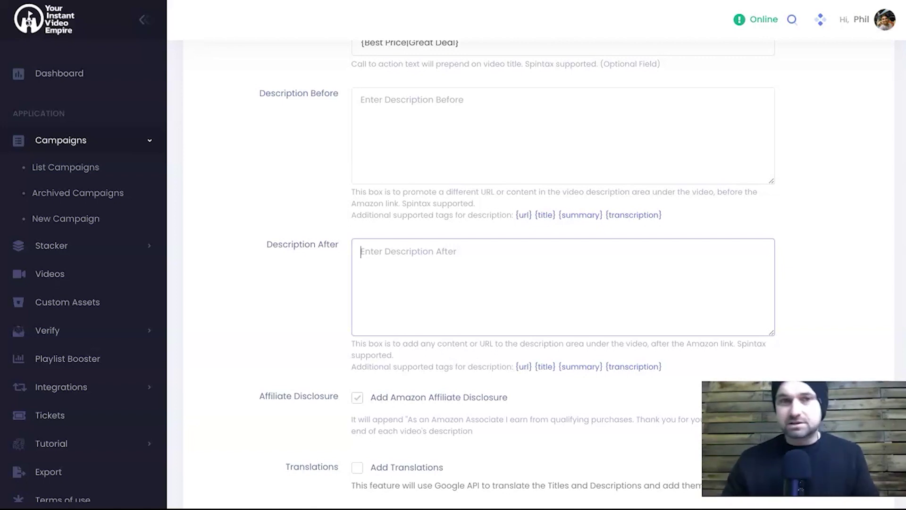
scroll(585, 201, "up", 7)
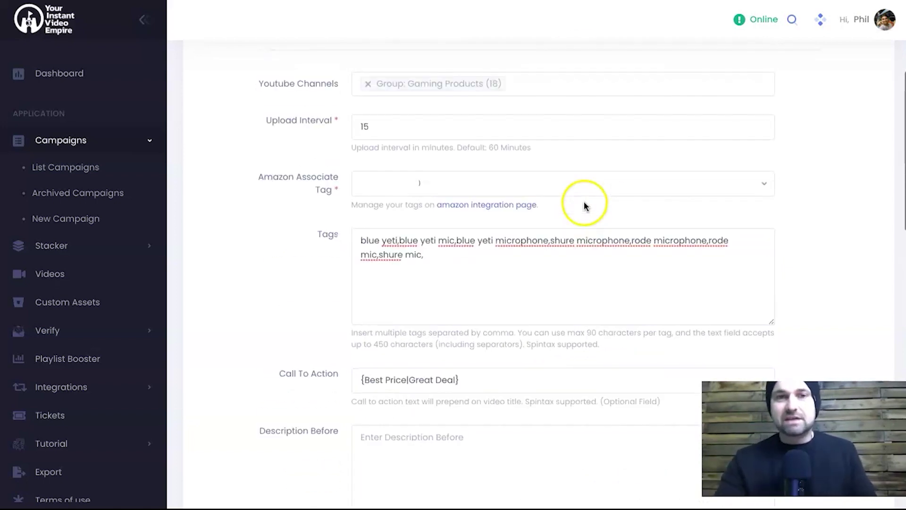
scroll(536, 273, "down", 10)
scroll(536, 276, "down", 3)
scroll(536, 273, "up", 5)
left_click(436, 211)
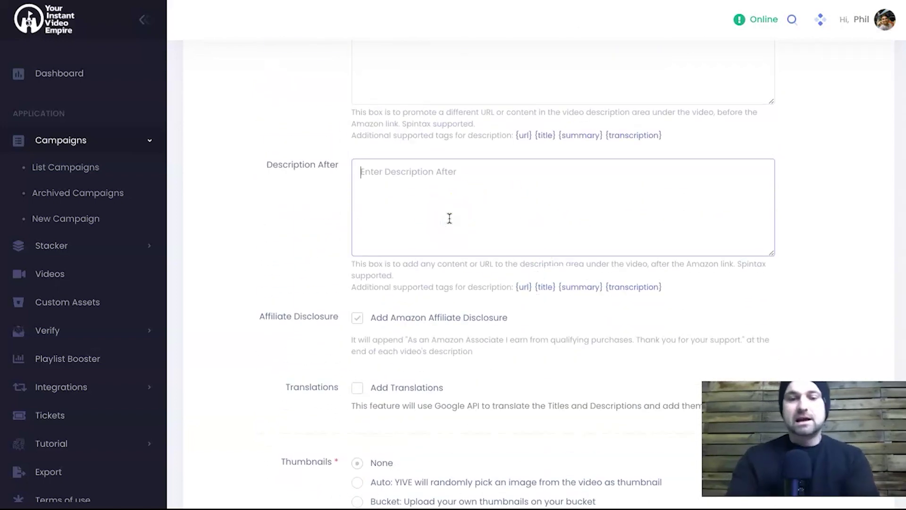
type("Ml")
key("BackSpace")
type("3-4 paragraphs")
key("ctrl+a")
key("BackSpace")
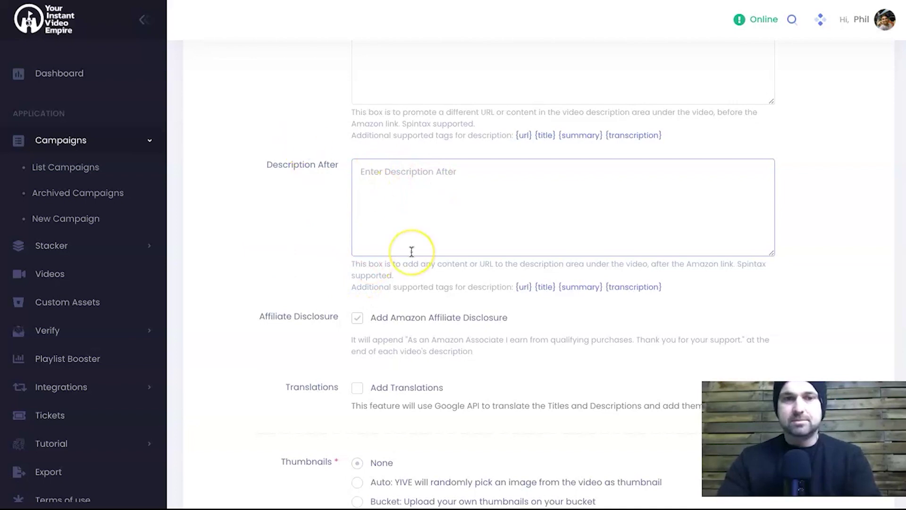
Step: Set the thumbnails to be picked automatically from the video and enable thumbnail templates to enhance them
scroll(410, 245, "down", 2)
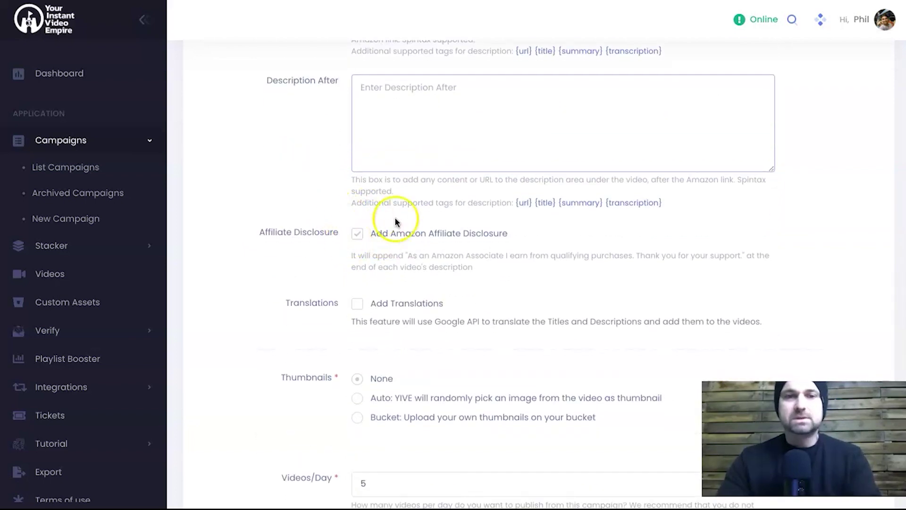
scroll(468, 242, "down", 2)
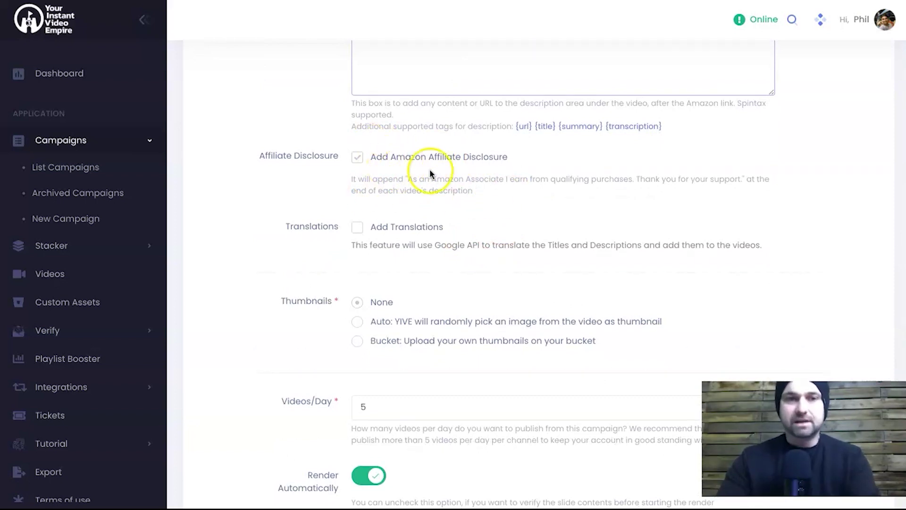
scroll(430, 173, "down", 1)
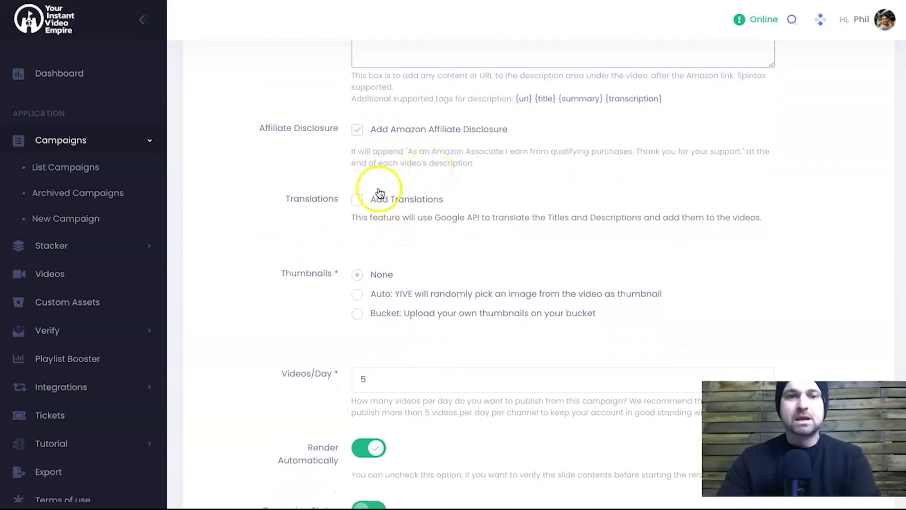
scroll(403, 217, "down", 3)
scroll(380, 126, "down", 3)
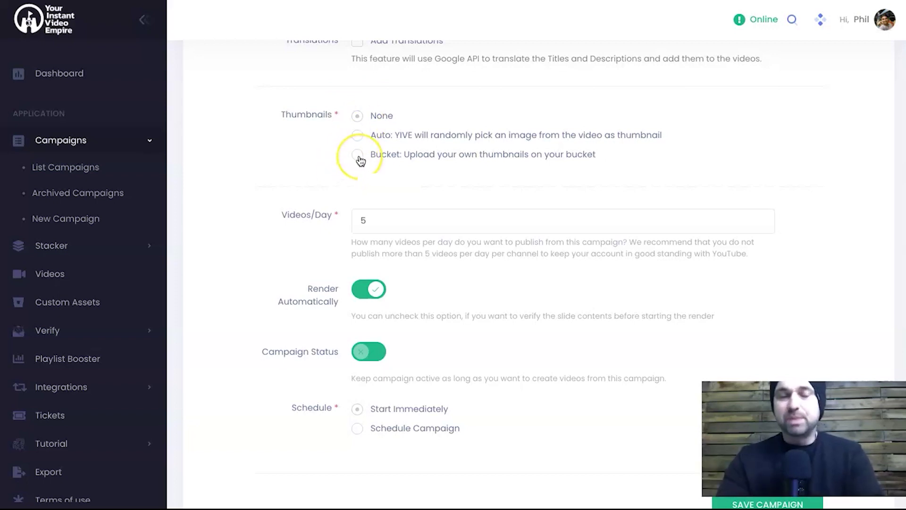
left_click(371, 135)
left_click(377, 193)
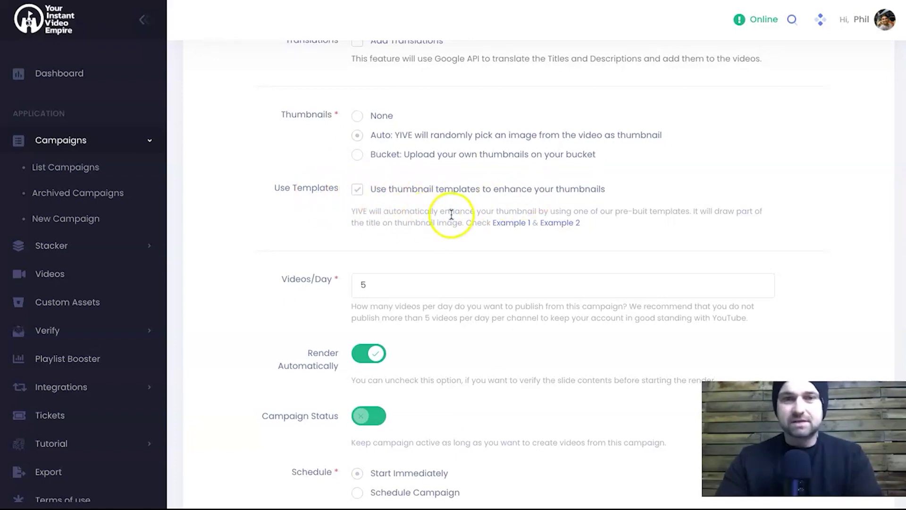
Step: Set the number of videos published per day to 18
left_click_drag(404, 284, 233, 286)
key("BackSpace")
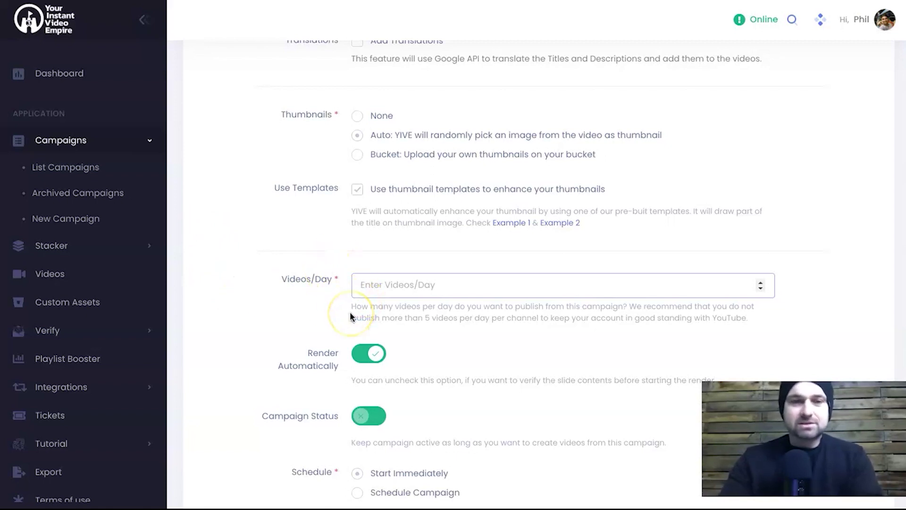
type("18")
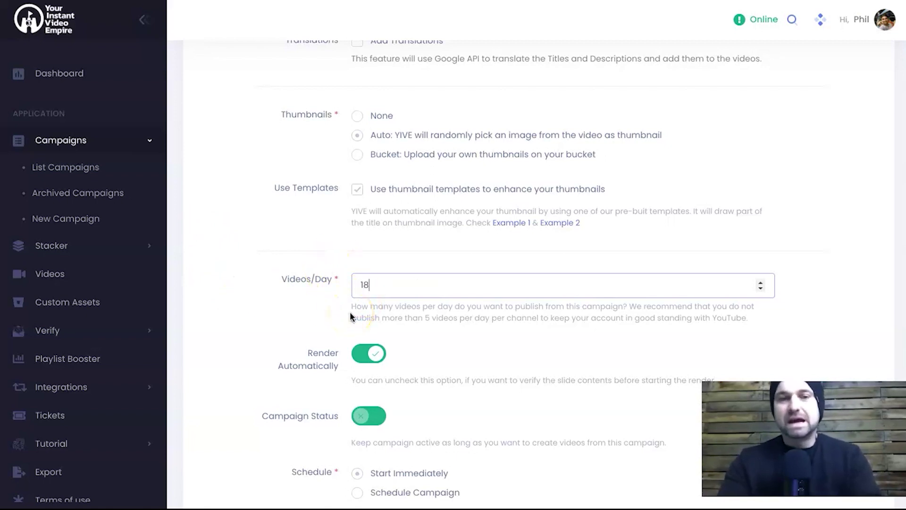
left_click(298, 312)
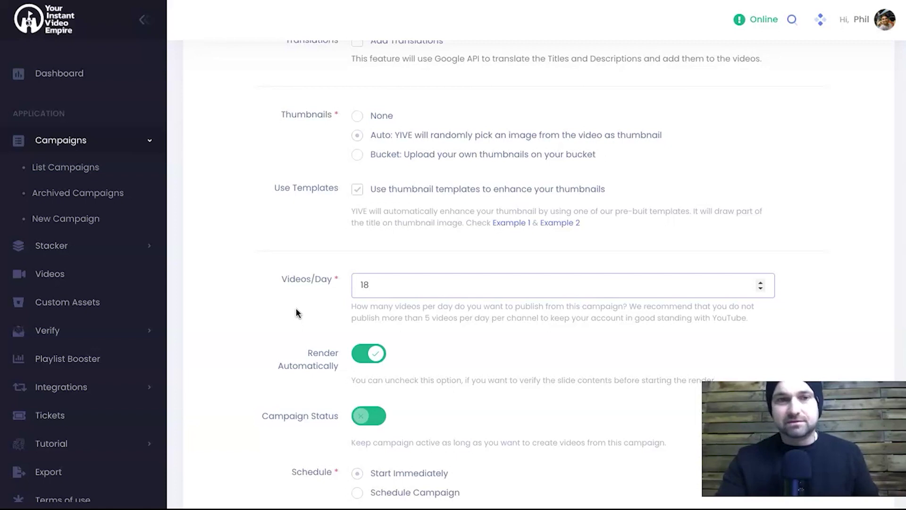
Step: Try switching the campaign status on, and switch it back off
scroll(296, 308, "down", 2)
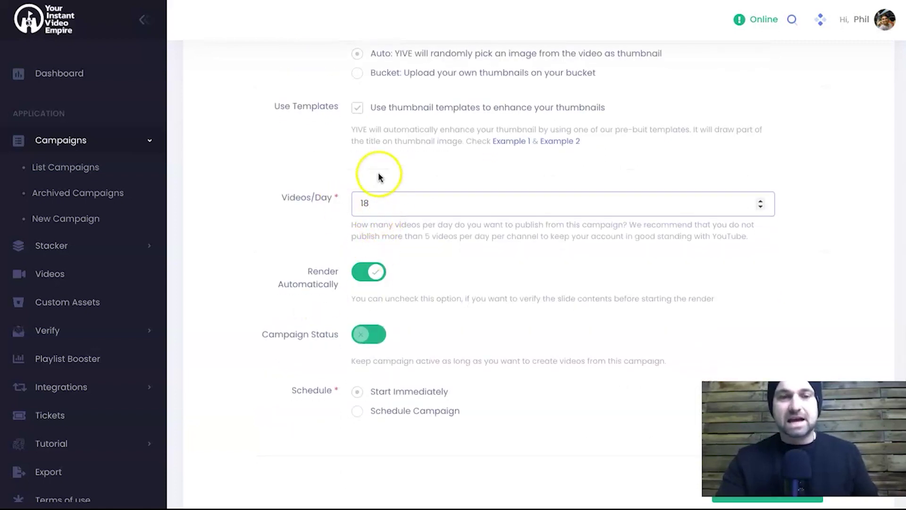
scroll(351, 189, "up", 2)
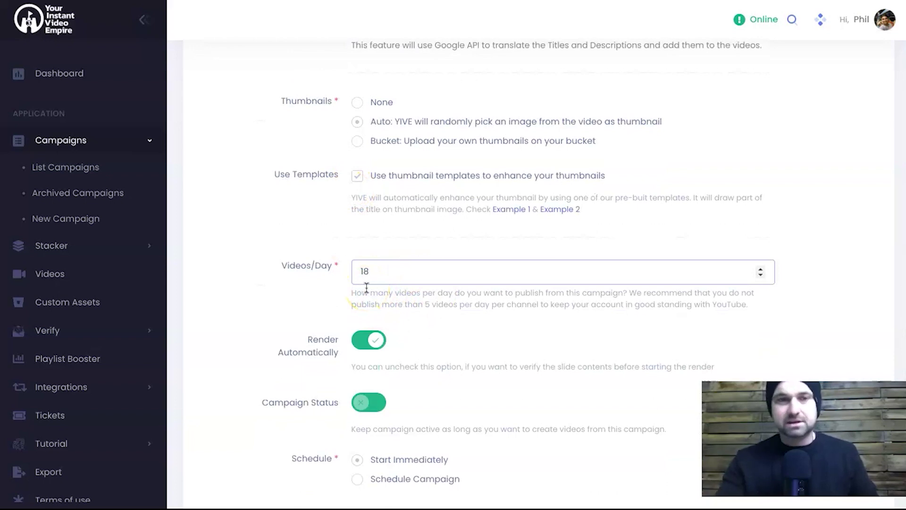
scroll(366, 287, "down", 3)
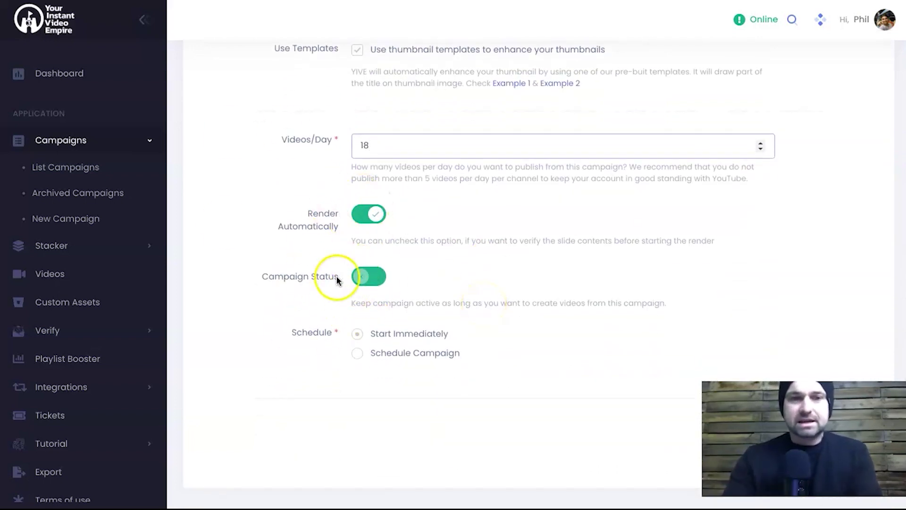
scroll(524, 397, "down", 2)
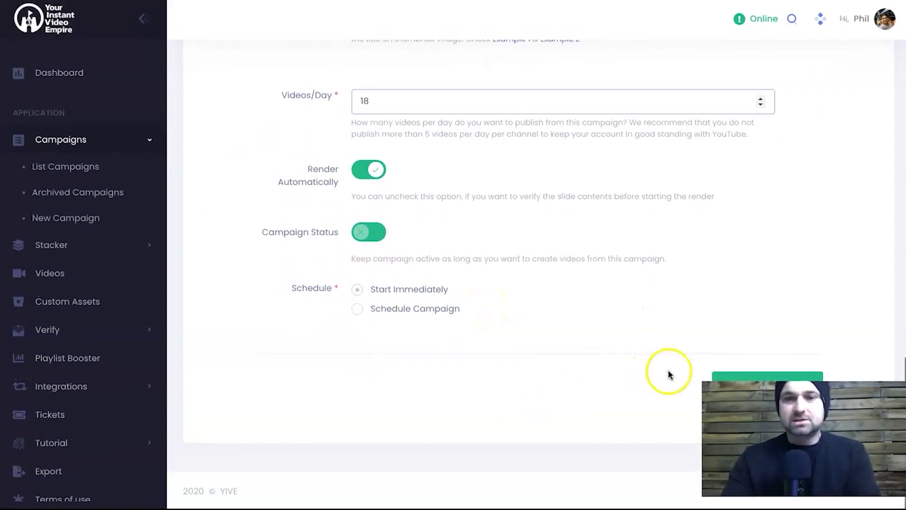
left_click(365, 235)
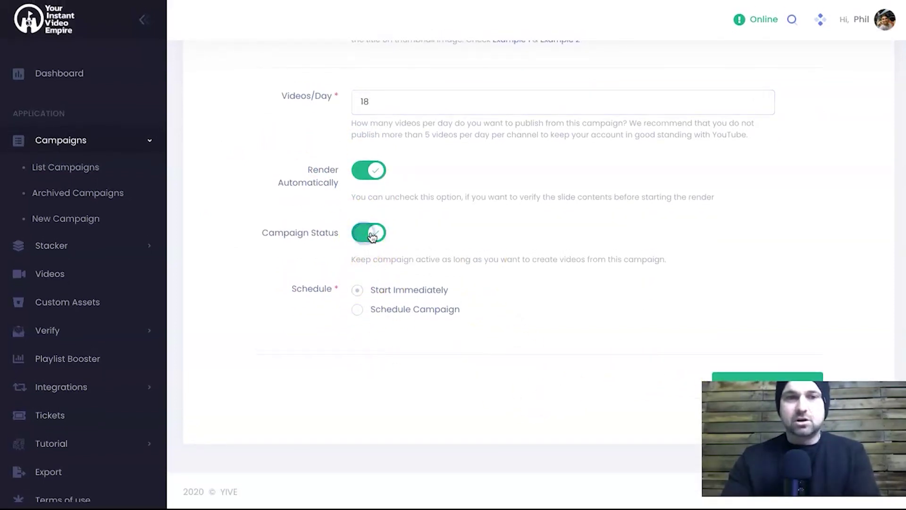
left_click(372, 232)
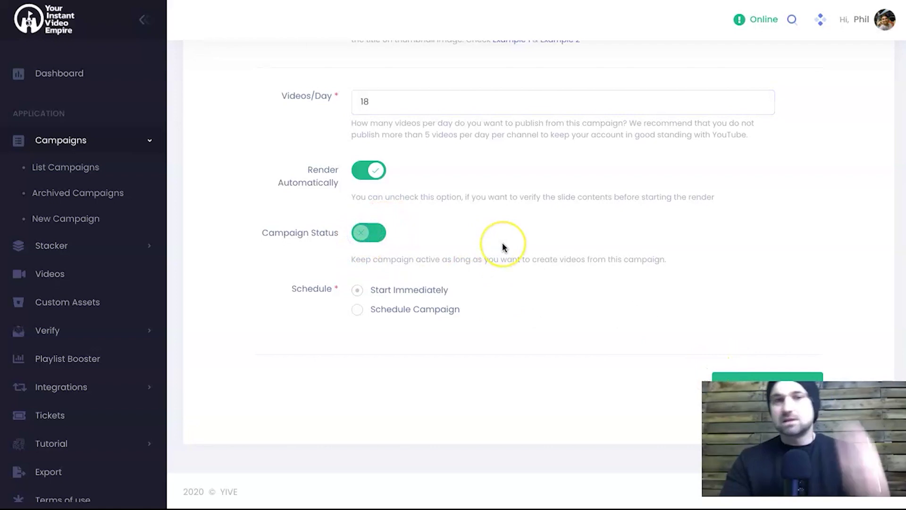
Step: Review the call to action and description fields and the publishing settings down to the schedule
scroll(502, 242, "up", 10)
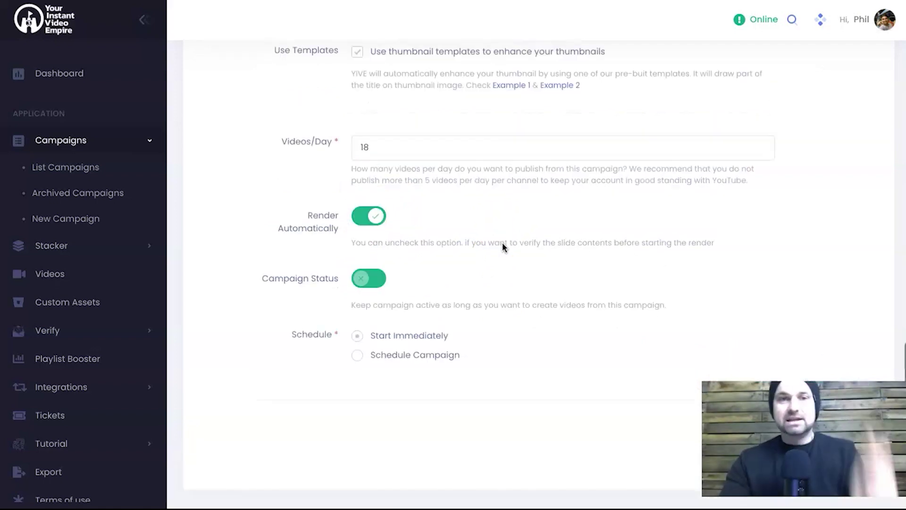
scroll(411, 241, "up", 2)
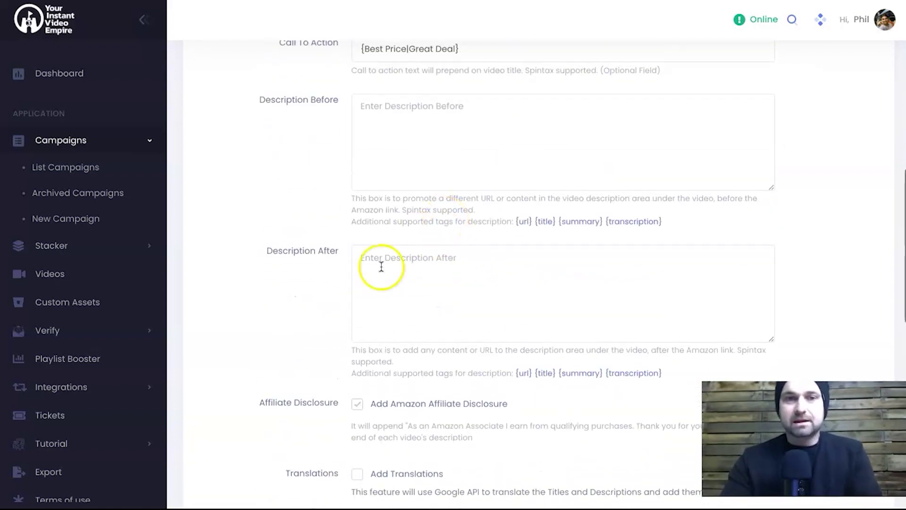
scroll(458, 299, "down", 3)
scroll(456, 298, "down", 10)
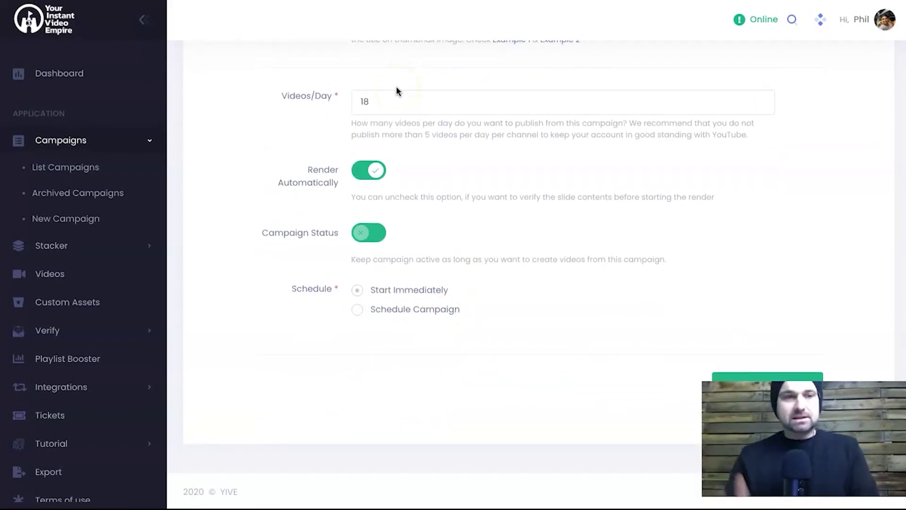
Step: Open the list of campaigns and examine the uploaded video counts of the pimax, hydroponic and home fitness campaigns
left_click(70, 169)
scroll(405, 236, "down", 3)
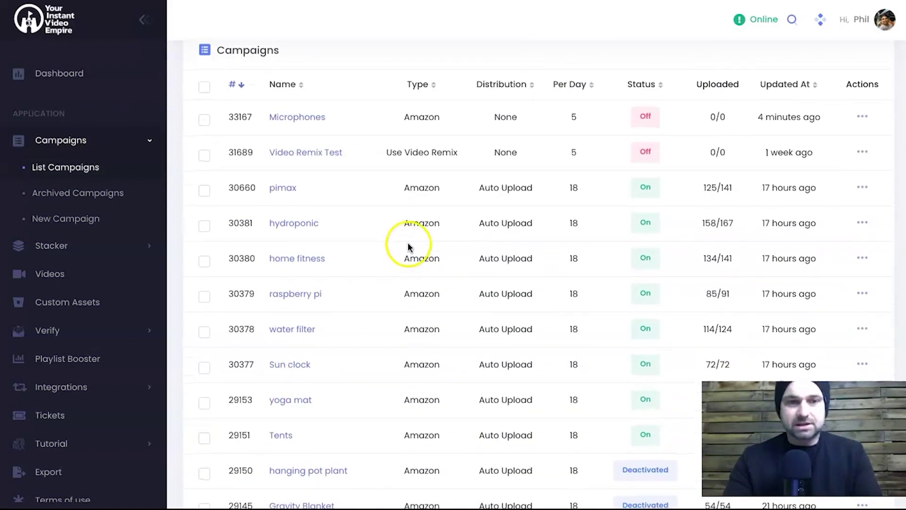
scroll(283, 418, "down", 5)
scroll(444, 211, "up", 7)
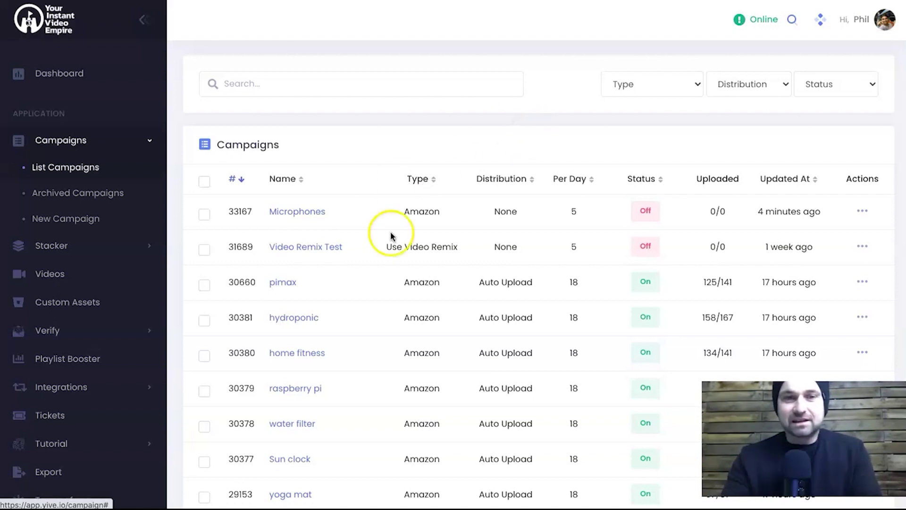
scroll(435, 270, "down", 3)
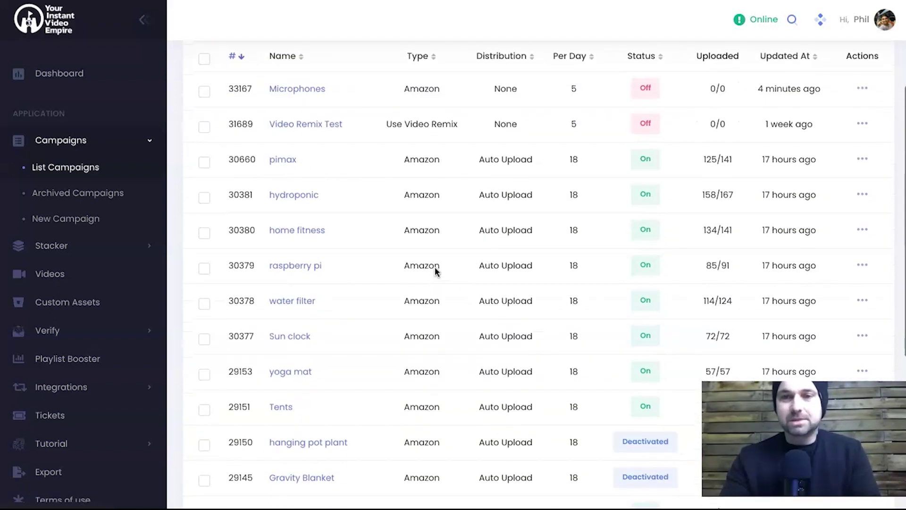
double_click(715, 141)
left_click_drag(715, 142, 740, 142)
left_click(705, 175)
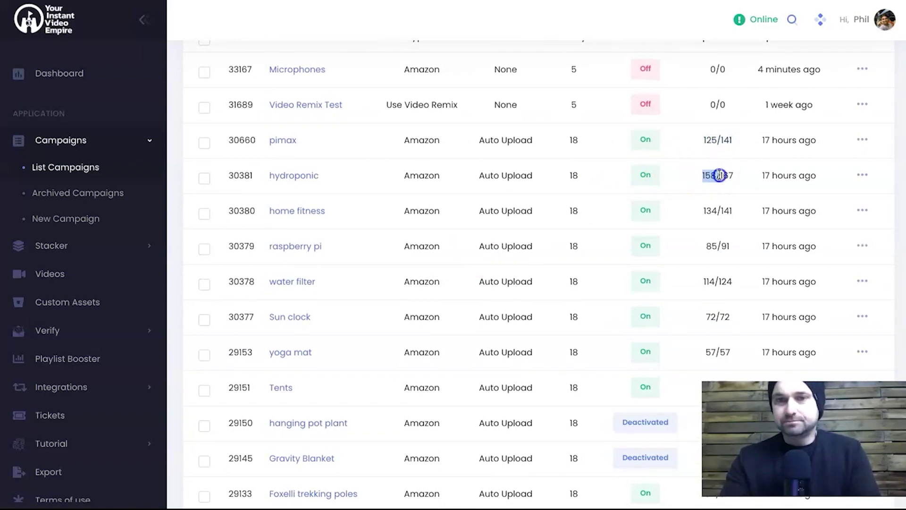
left_click_drag(702, 210, 734, 210)
scroll(713, 254, "down", 3)
scroll(718, 237, "up", 7)
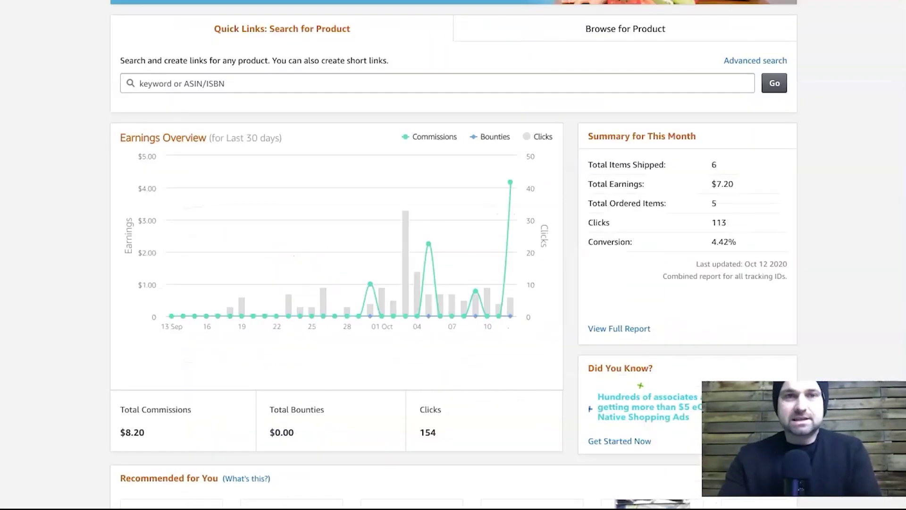
Step: Examine the daily commissions chart for the last 30 days and the total clicks on the Amazon Associates page
mouse_move(367, 282)
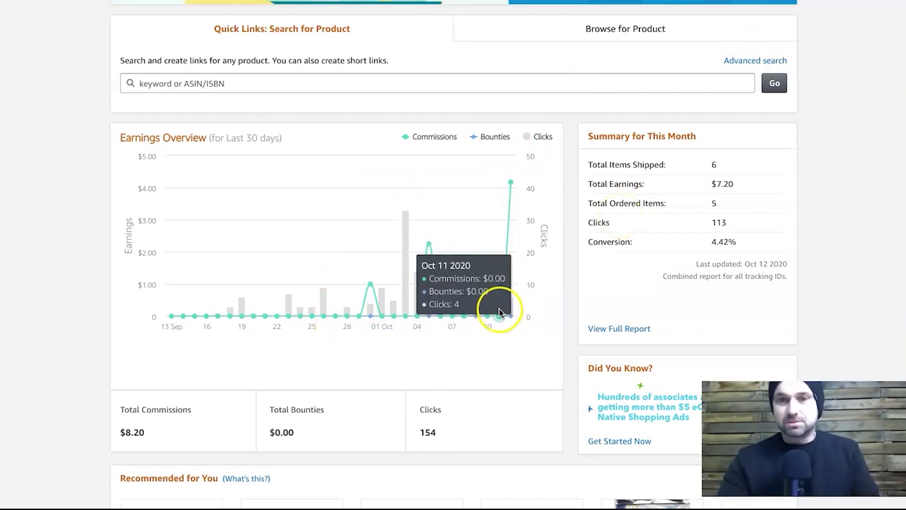
left_click(434, 437)
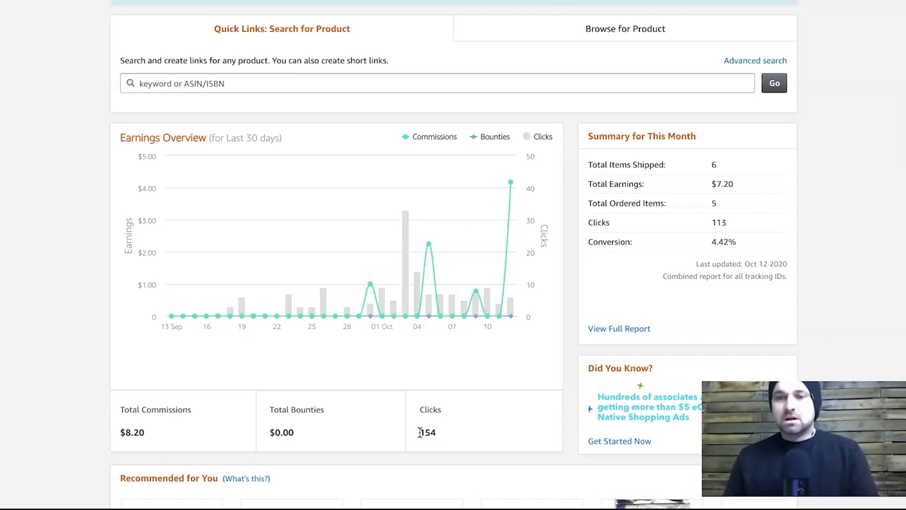
key("Return")
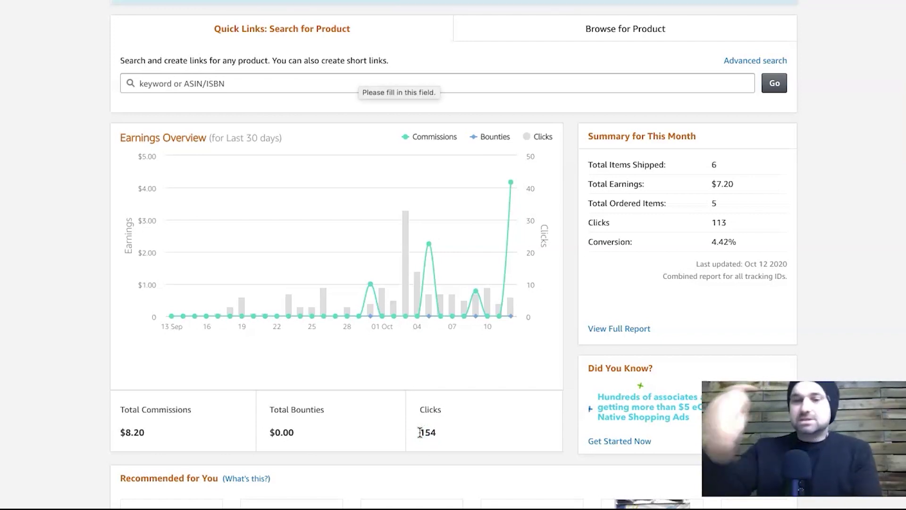